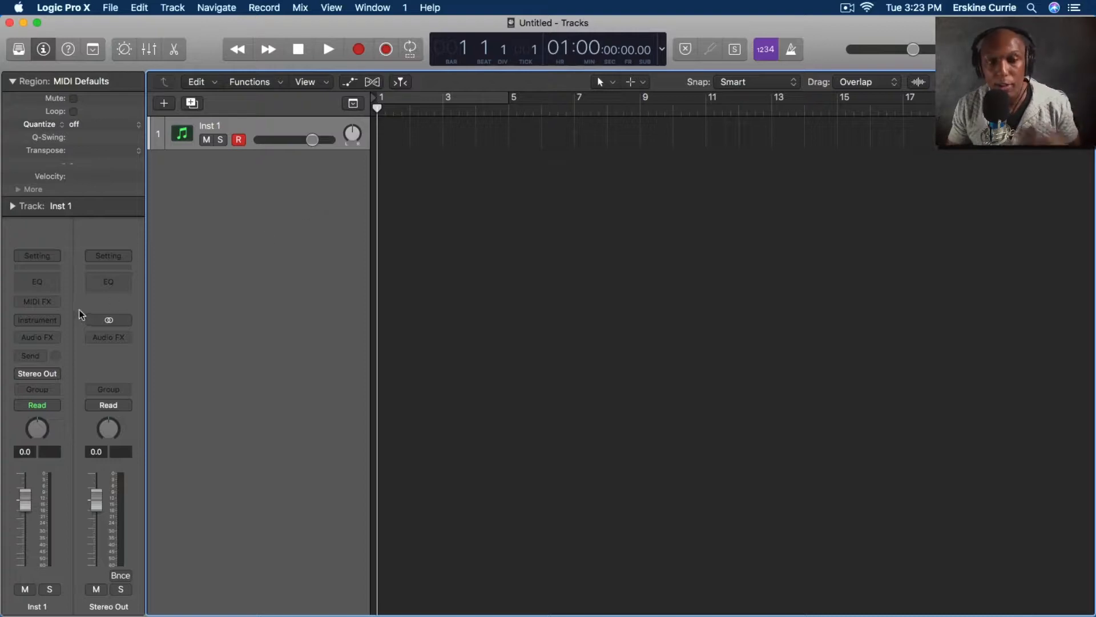
# Step: Load the EXS24 (Sampler) in stereo on the Inst 1 track and move its window clear of the channel strip
pyautogui.click(42, 320)
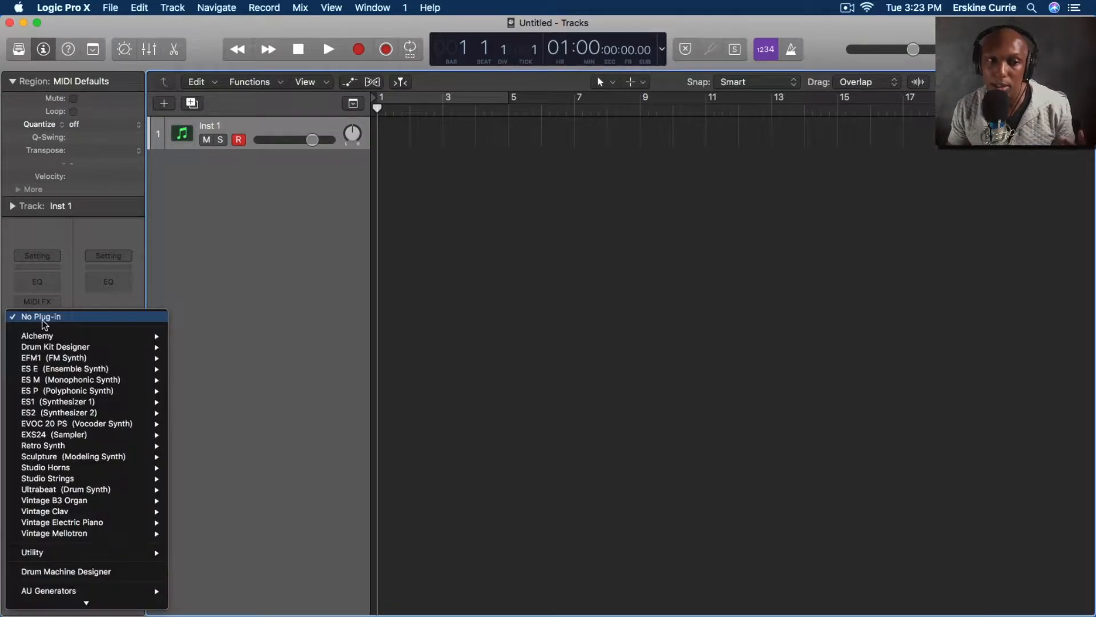
pyautogui.moveTo(71, 436)
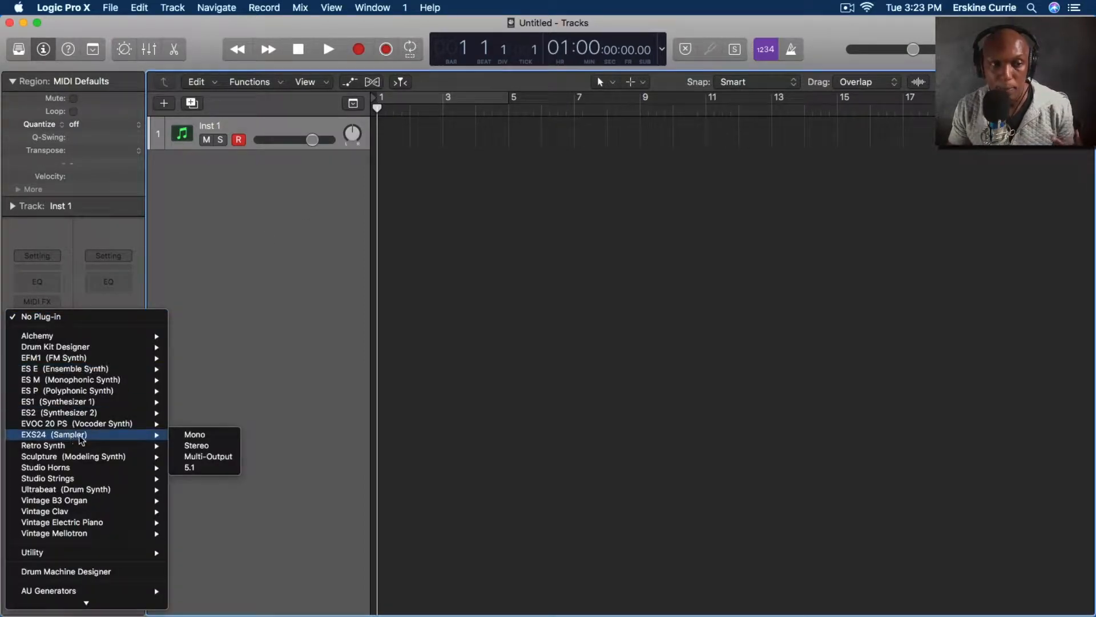
pyautogui.click(195, 446)
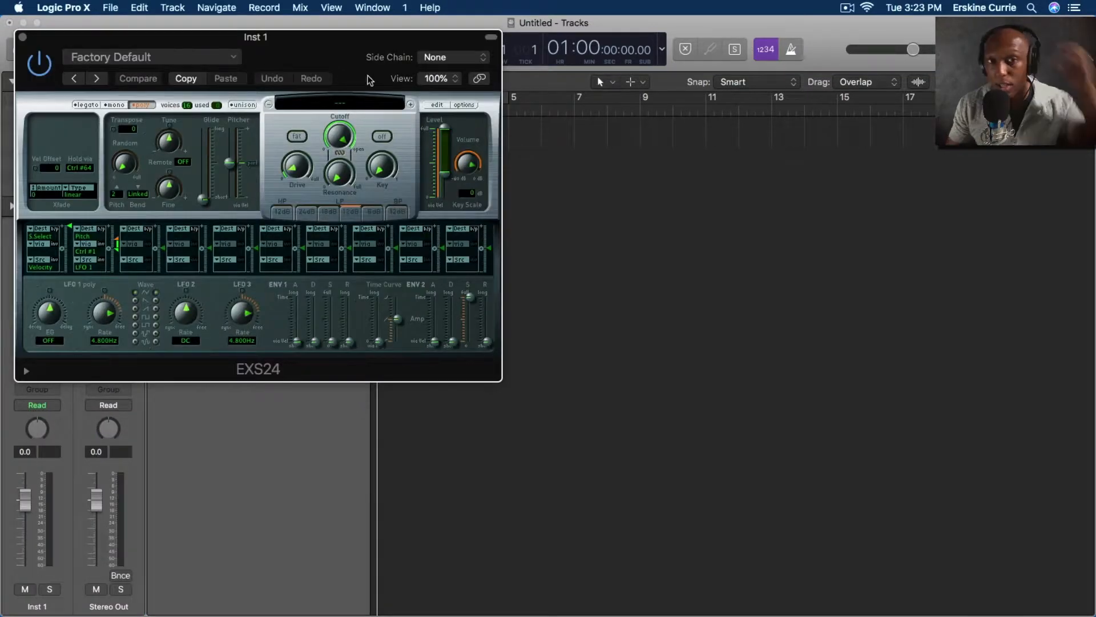
pyautogui.moveTo(328, 50); pyautogui.dragTo(763, 64)
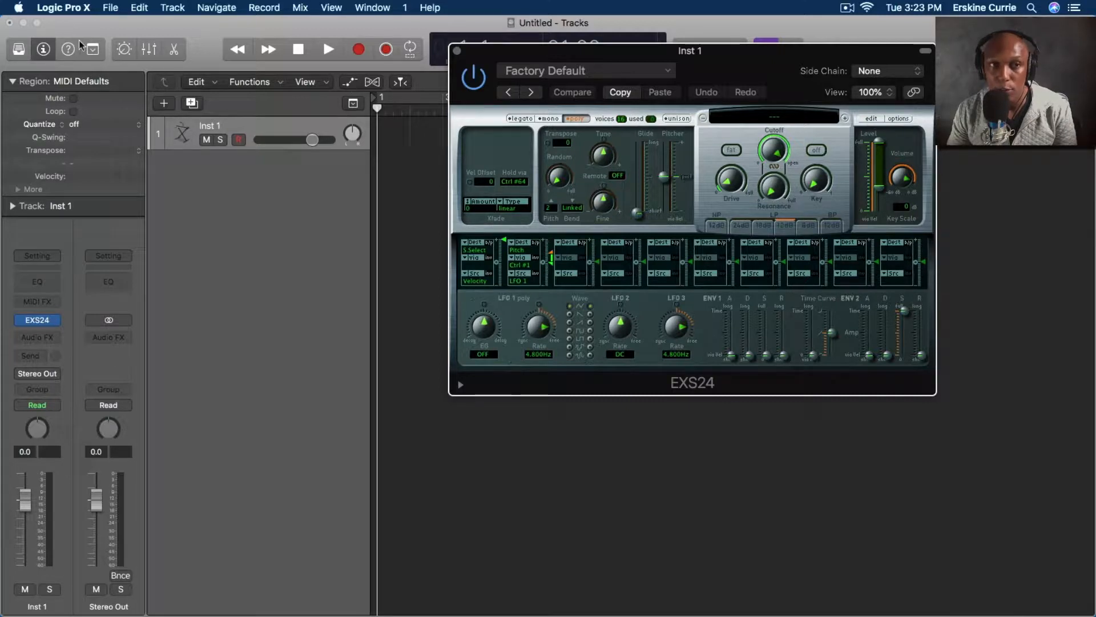
# Step: Turn Advanced Editing off and back on in the Advanced Tools preferences, and close the preferences
pyautogui.click(64, 8)
pyautogui.moveTo(80, 45)
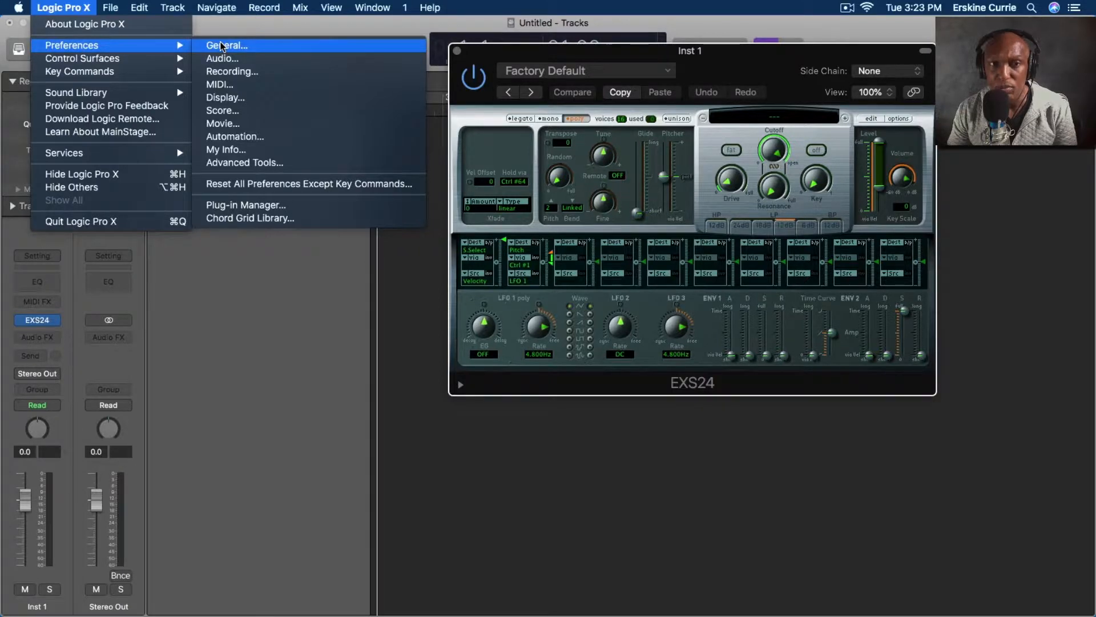
pyautogui.click(242, 164)
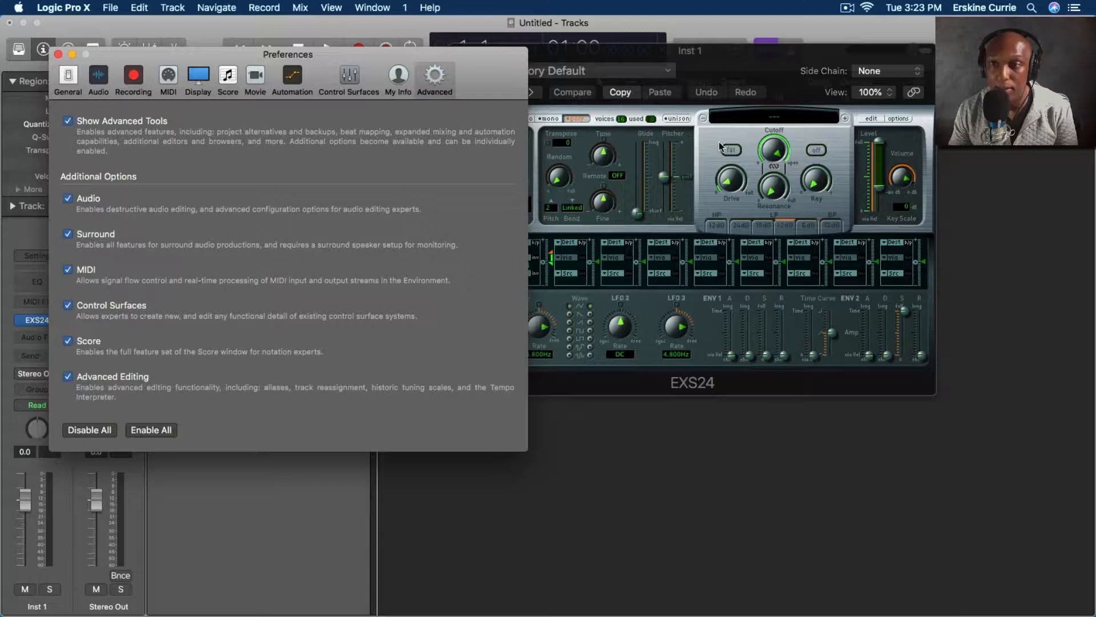
pyautogui.click(67, 377)
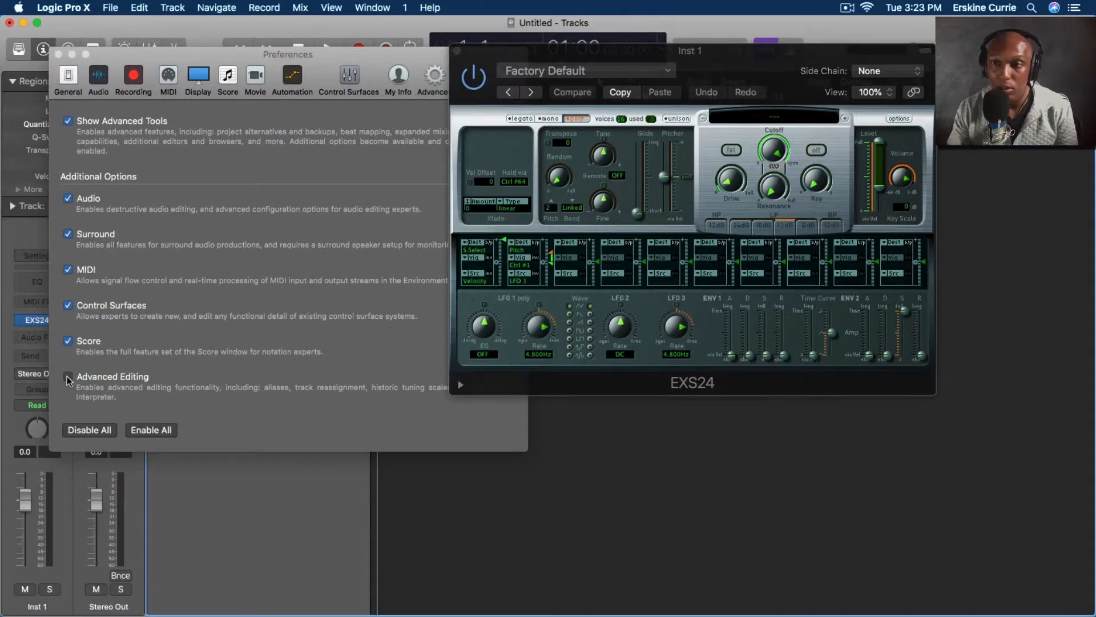
pyautogui.click(67, 376)
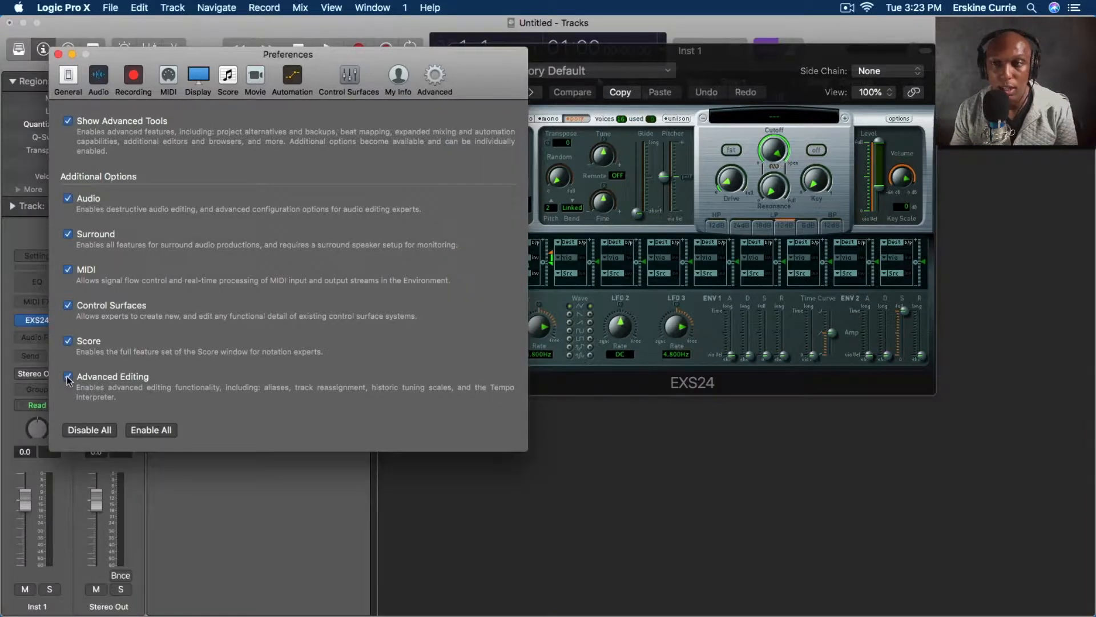
pyautogui.click(58, 54)
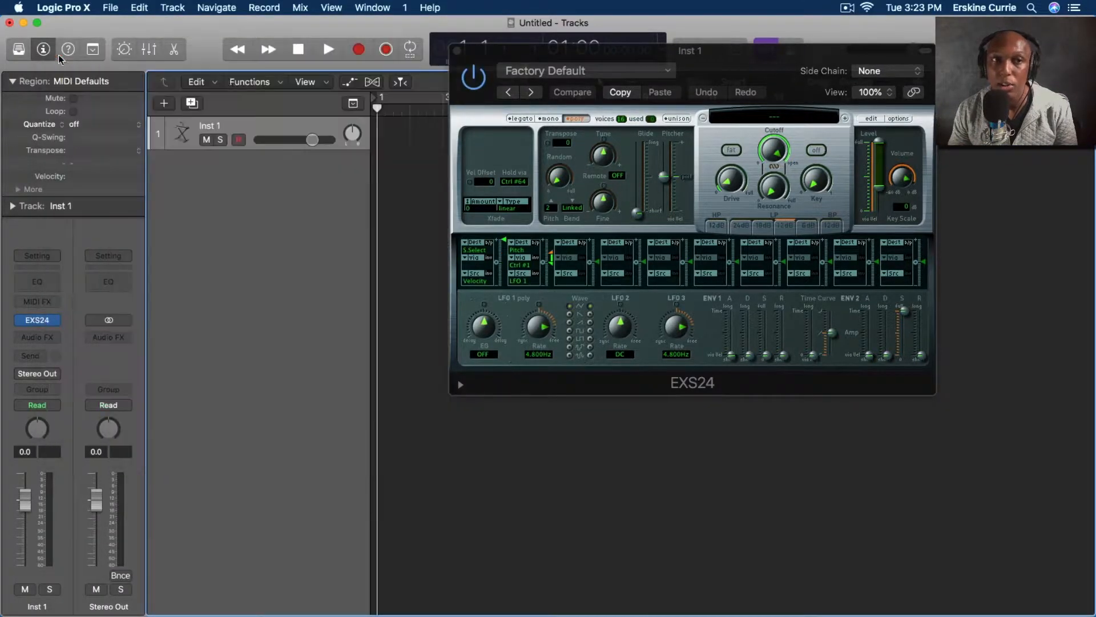
# Step: Open the EXS24 Instrument Editor, and in Finder open the G-DRIVE folder Sounds (Free) > Cymatics - EDM Starter Pack > Drums - One Shots > Kicks
pyautogui.click(871, 119)
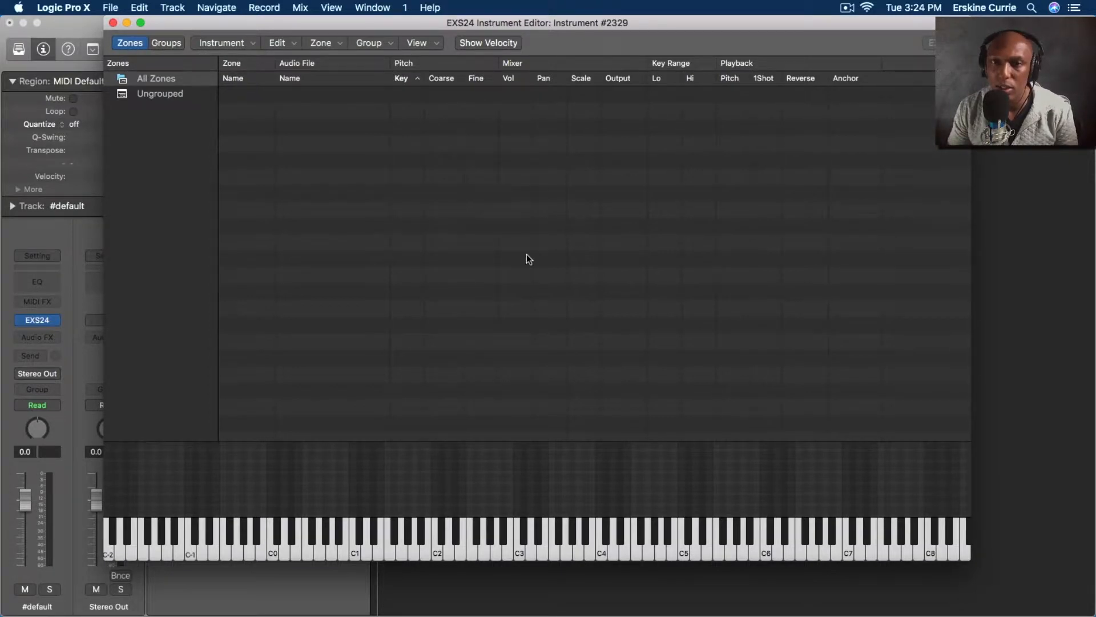
pyautogui.click(362, 574)
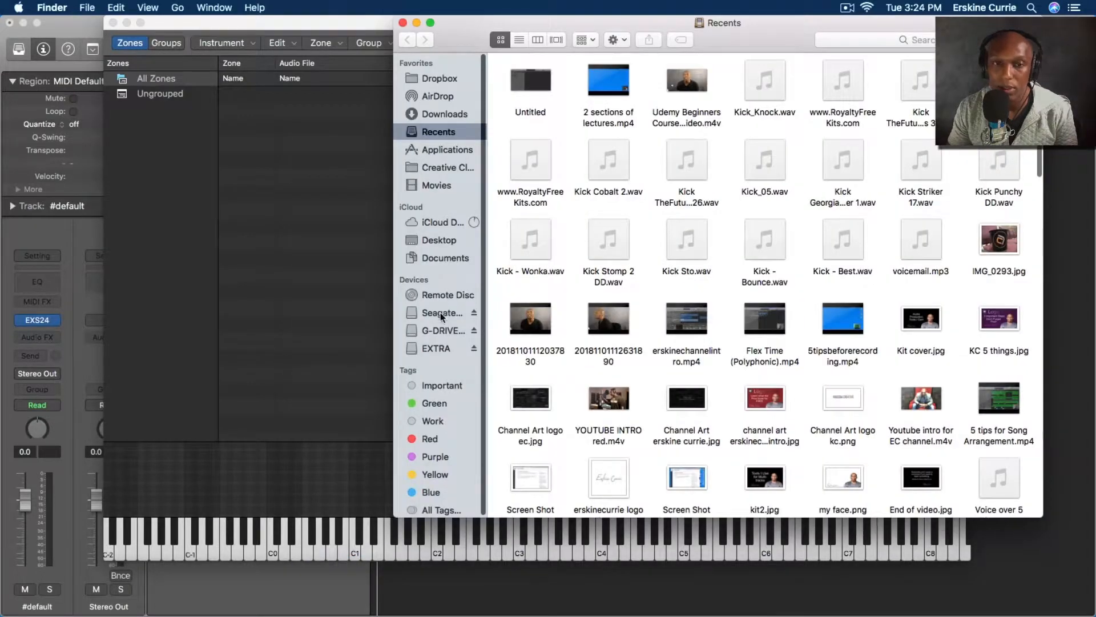
pyautogui.click(450, 329)
pyautogui.scroll(-2, 588, 257)
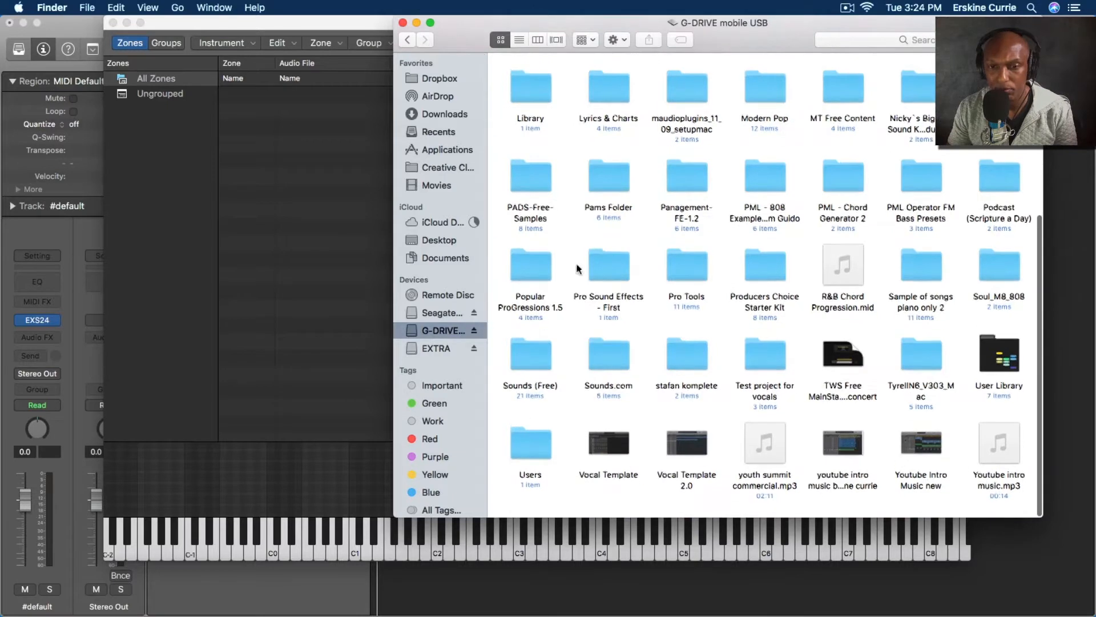
pyautogui.doubleClick(607, 372)
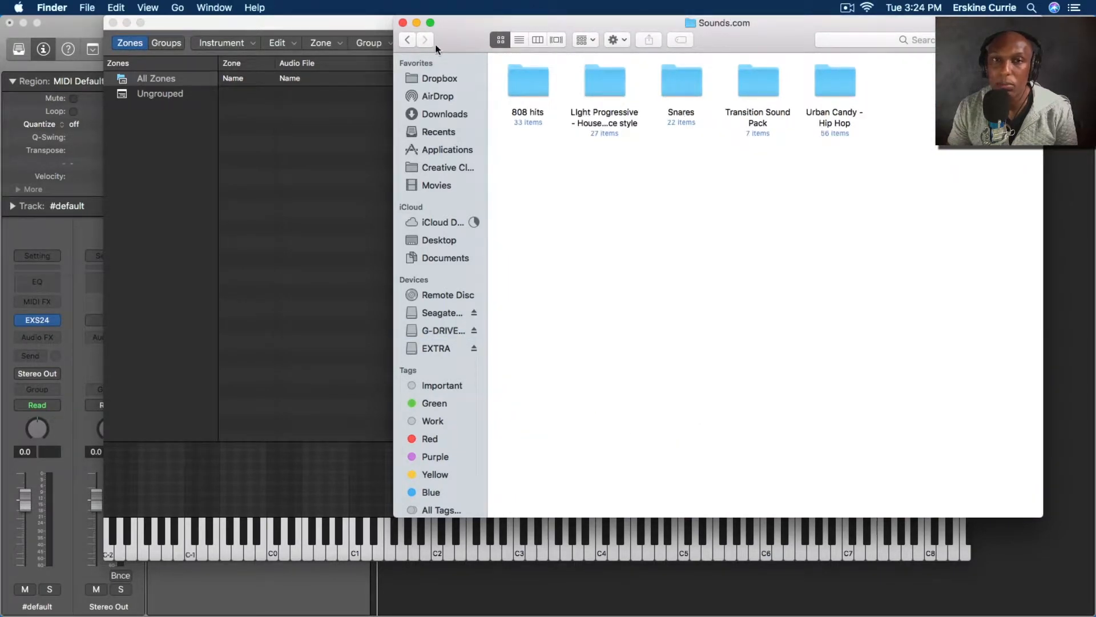
pyautogui.click(404, 41)
pyautogui.click(534, 367)
pyautogui.doubleClick(534, 367)
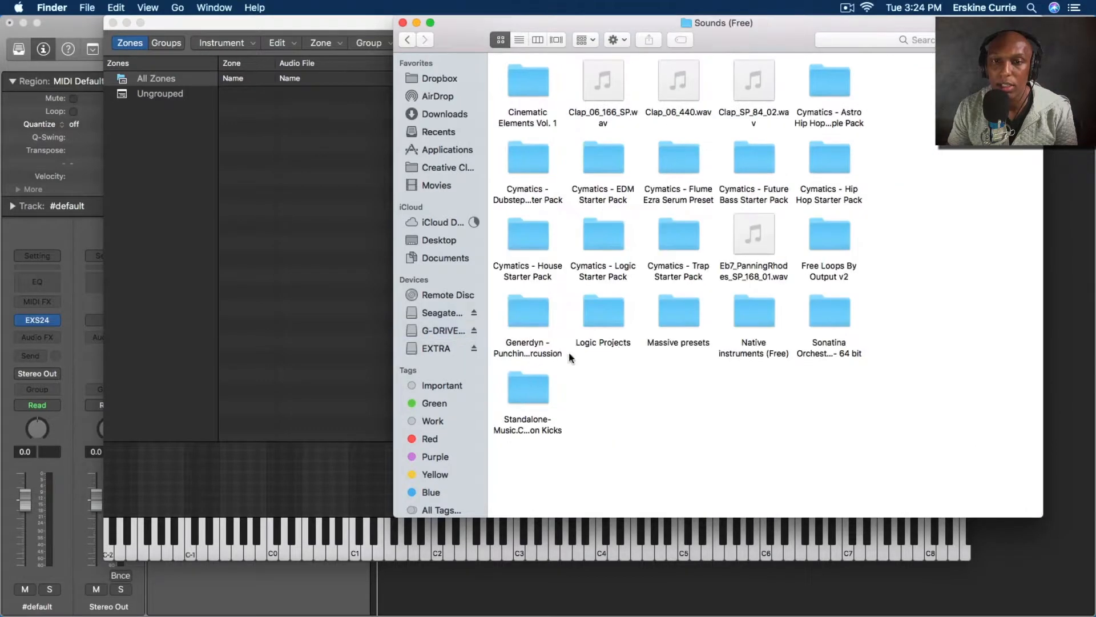
pyautogui.doubleClick(602, 159)
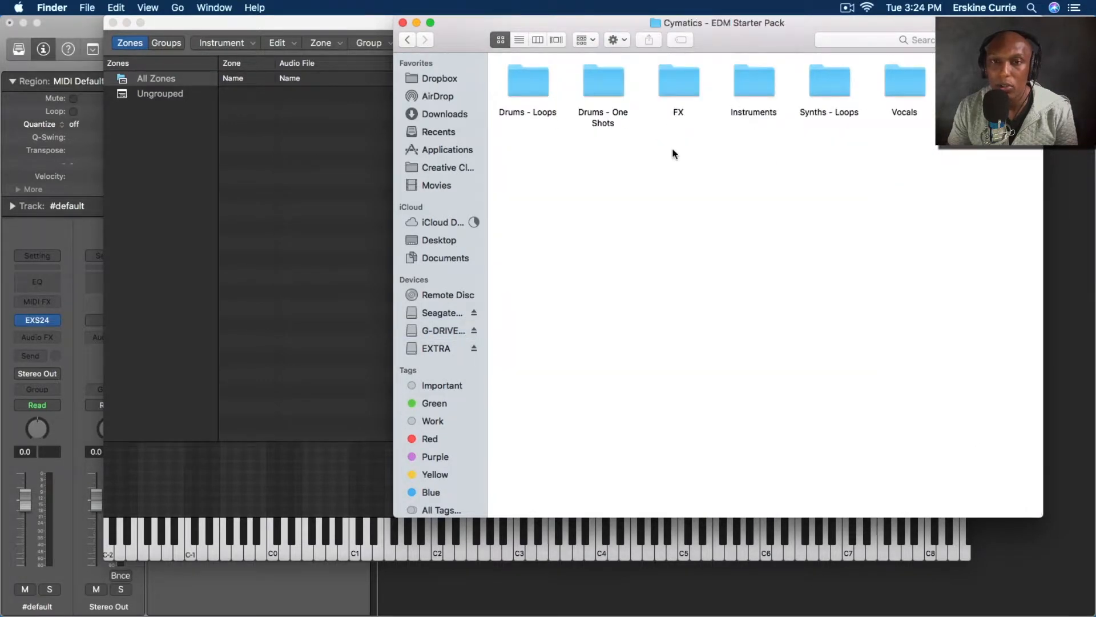
pyautogui.doubleClick(606, 80)
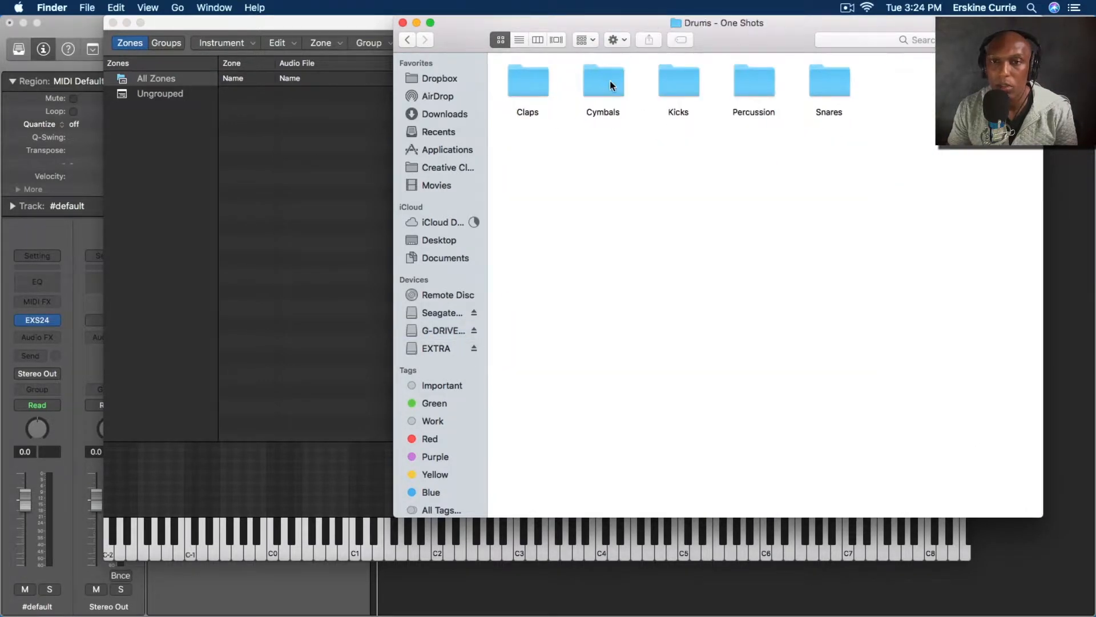
pyautogui.doubleClick(678, 82)
# Step: Audition several kick samples and add Cymatics - Future Bass Kick 3.wav to the Instrument Editor as a zone
pyautogui.click(677, 157)
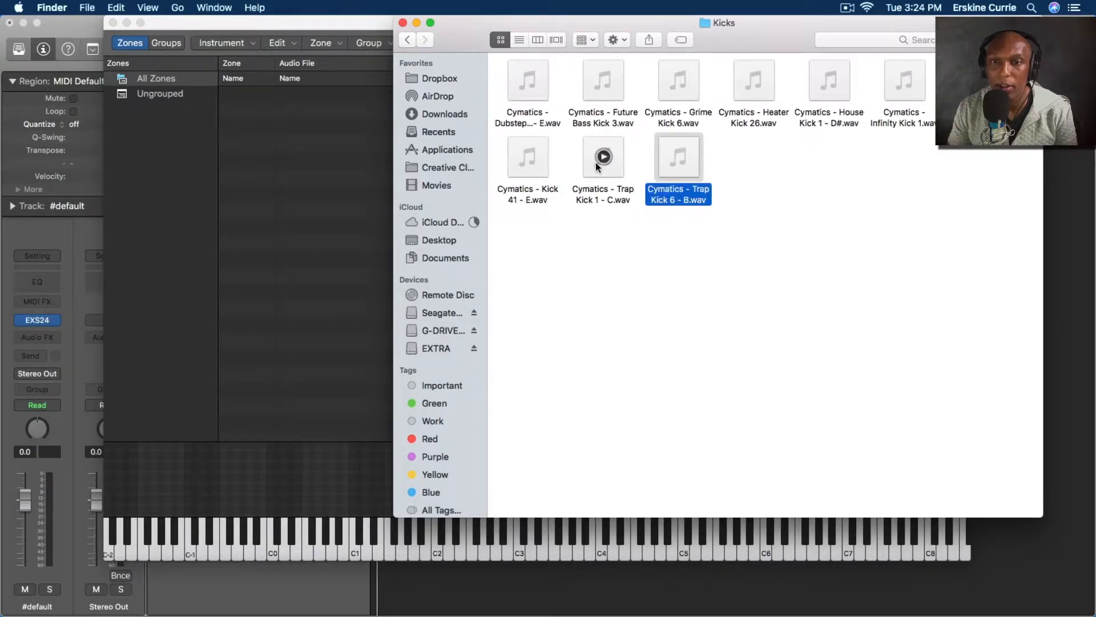
pyautogui.click(603, 157)
pyautogui.click(527, 157)
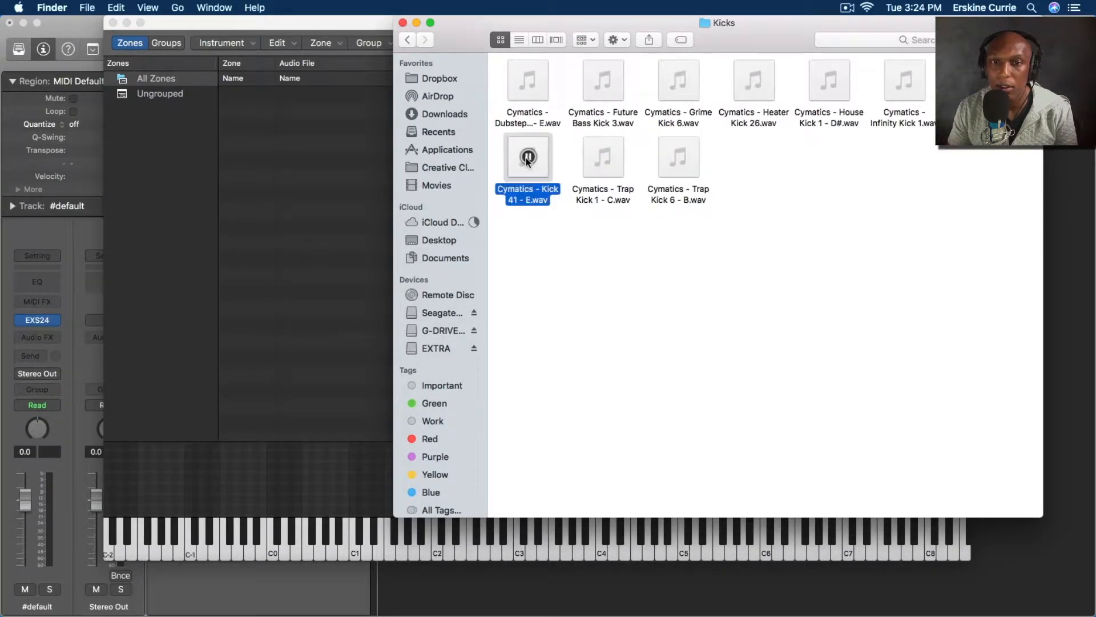
pyautogui.click(528, 80)
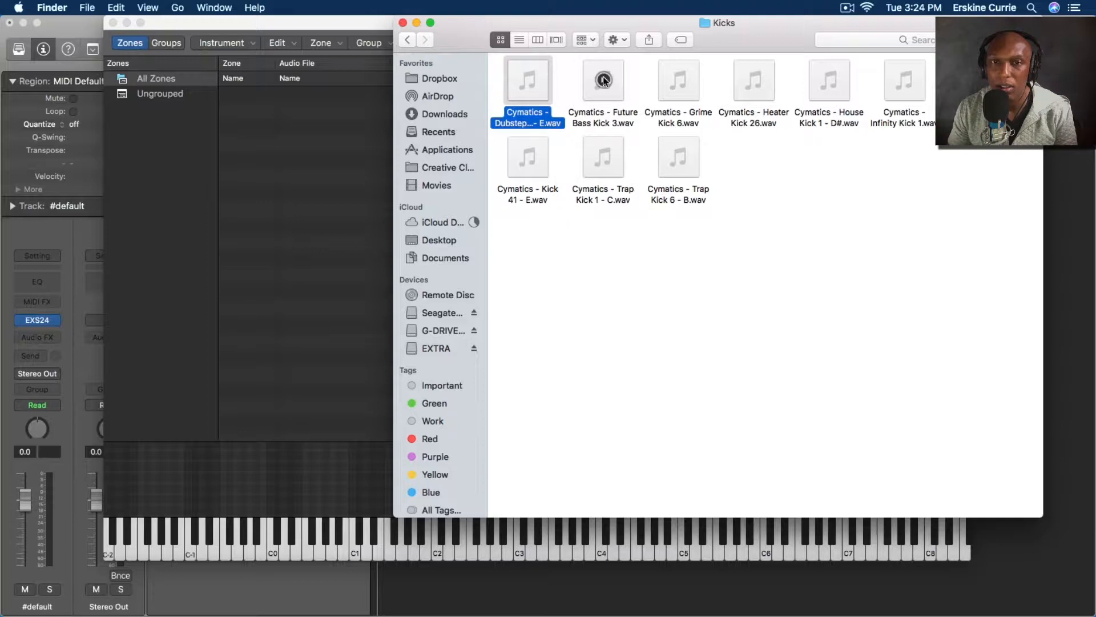
pyautogui.click(603, 79)
pyautogui.moveTo(688, 85)
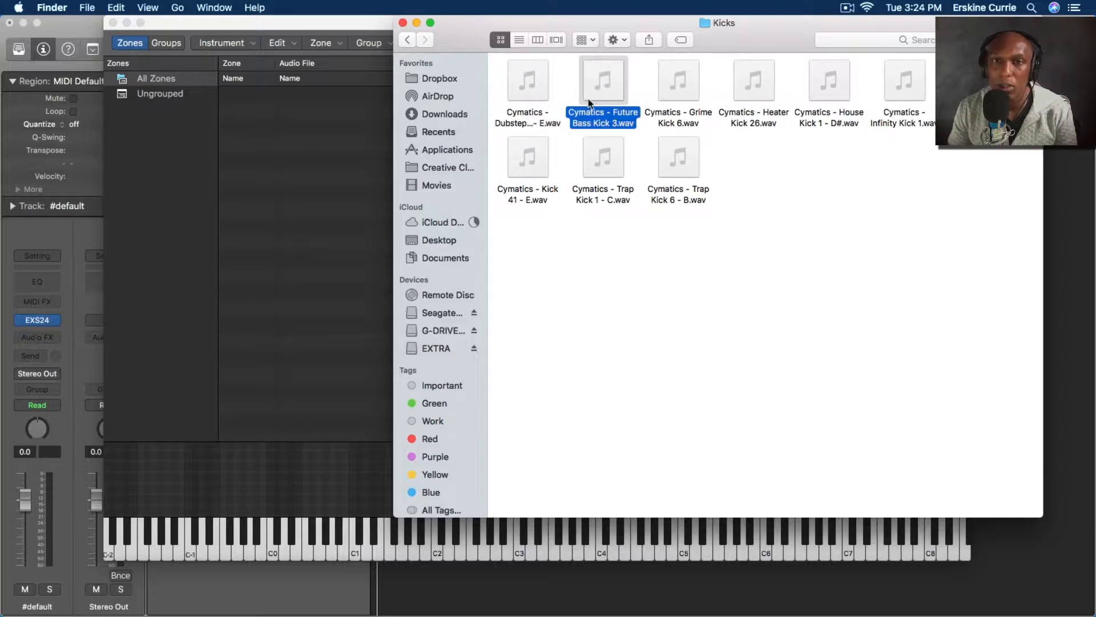
pyautogui.moveTo(588, 98); pyautogui.dragTo(274, 105)
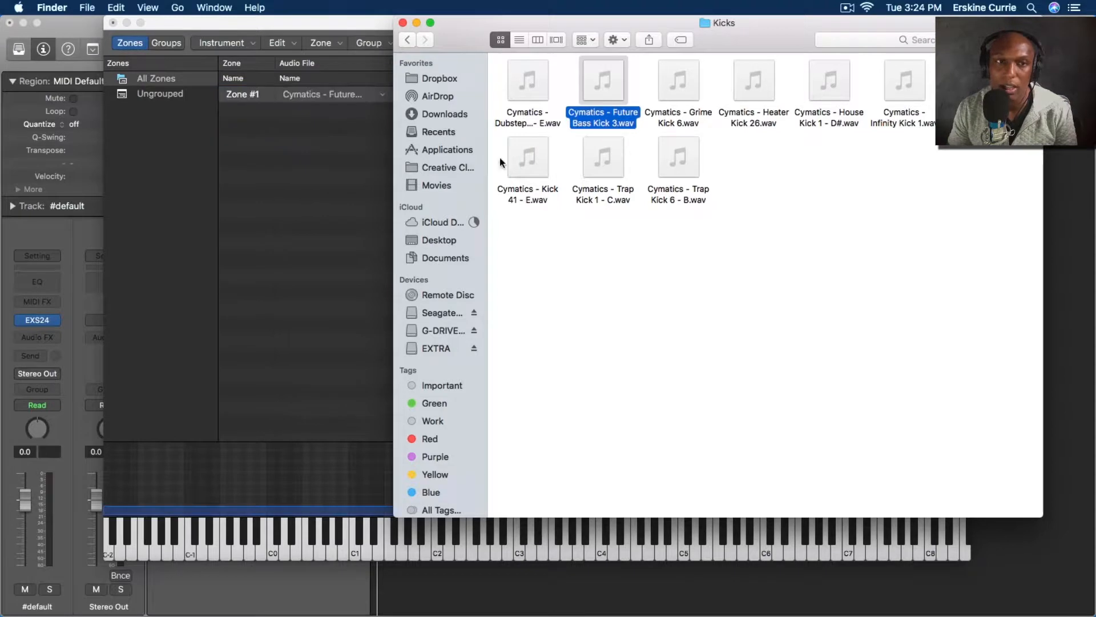
# Step: Disable Pitch and enable 1Shot playback for the kick zone, and play keys around C3 to test it
pyautogui.click(387, 29)
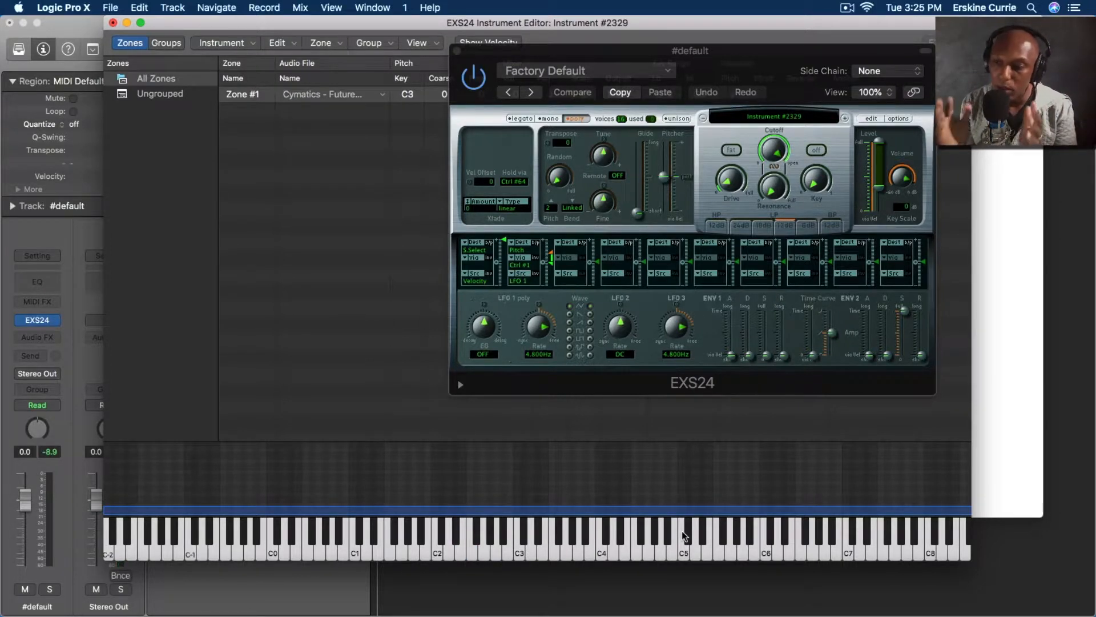
pyautogui.moveTo(701, 68); pyautogui.dragTo(787, 119)
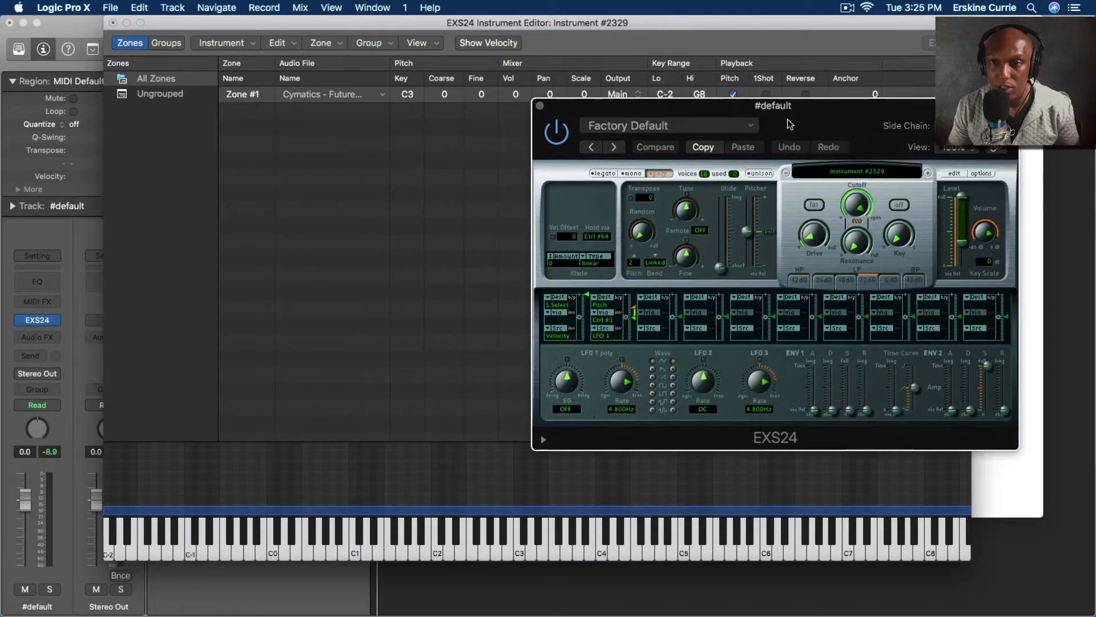
pyautogui.click(732, 96)
pyautogui.click(766, 95)
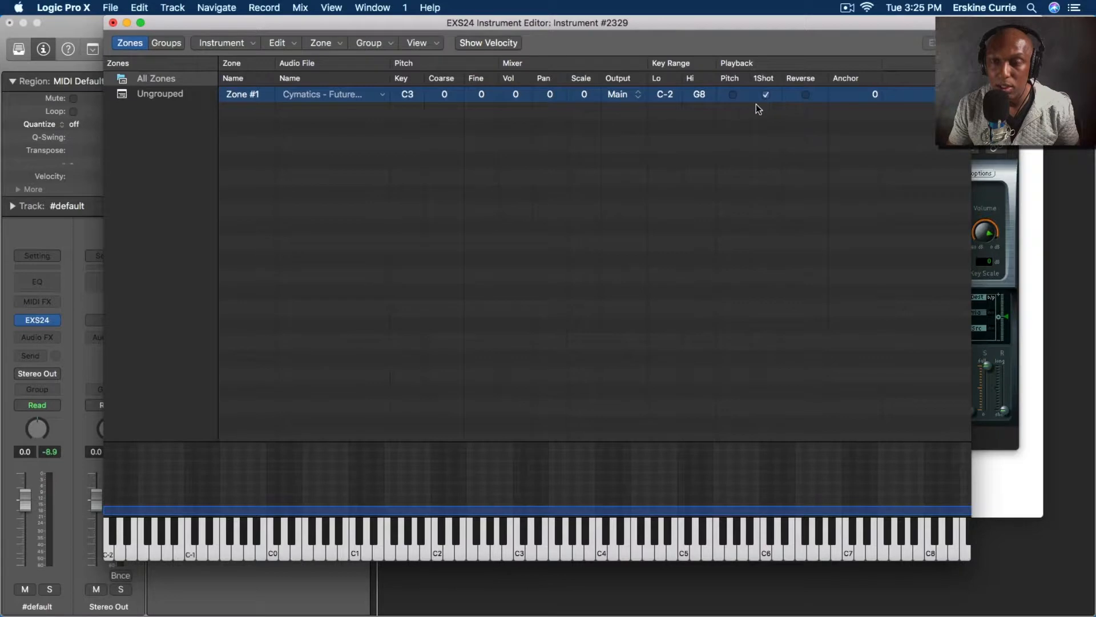
pyautogui.click(698, 169)
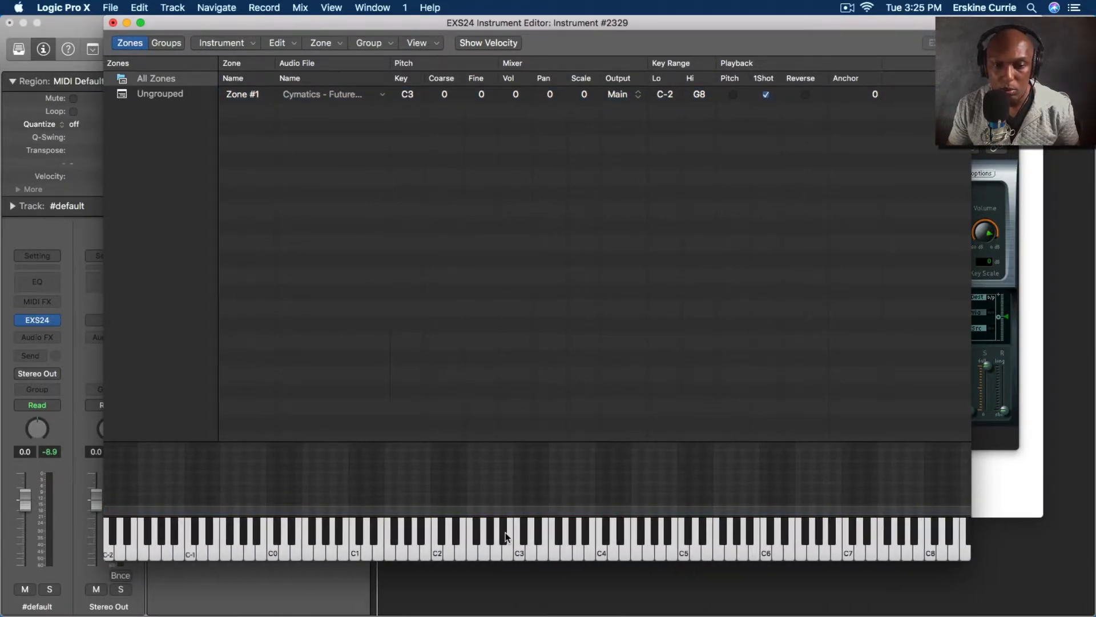
pyautogui.moveTo(505, 534)
pyautogui.mouseDown()
pyautogui.moveTo(416, 540)
pyautogui.moveTo(635, 537)
pyautogui.moveTo(602, 552)
pyautogui.moveTo(478, 543)
pyautogui.moveTo(542, 535)
pyautogui.mouseUp()
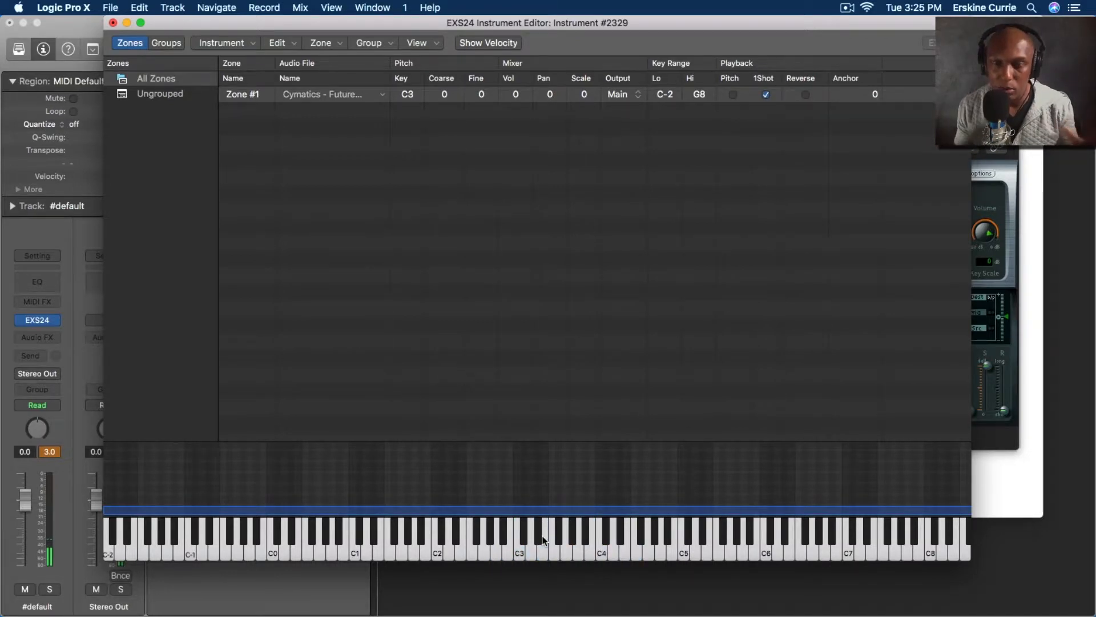
# Step: Narrow the kick zone's key range to the single key C1
pyautogui.hscroll(2, 540, 495)
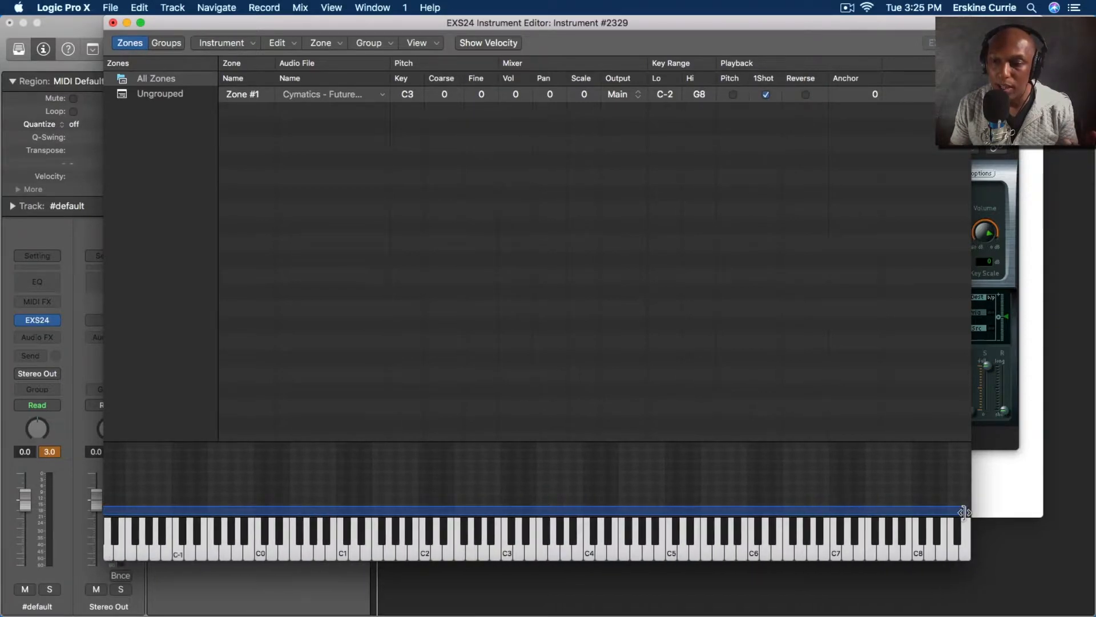
pyautogui.moveTo(963, 509); pyautogui.dragTo(344, 529)
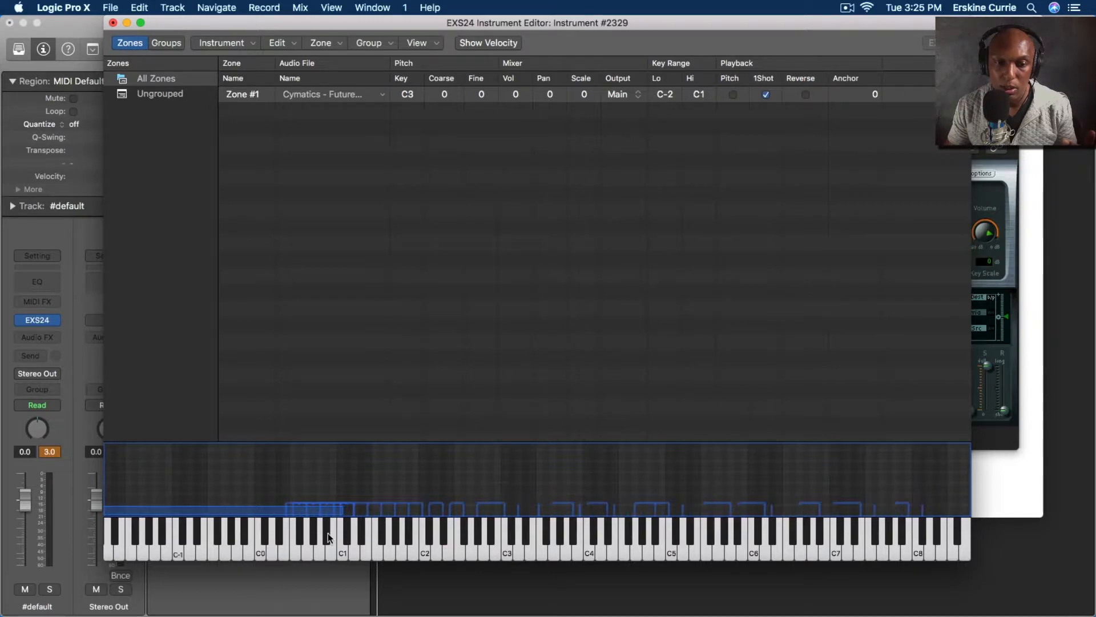
pyautogui.moveTo(266, 511); pyautogui.dragTo(332, 512)
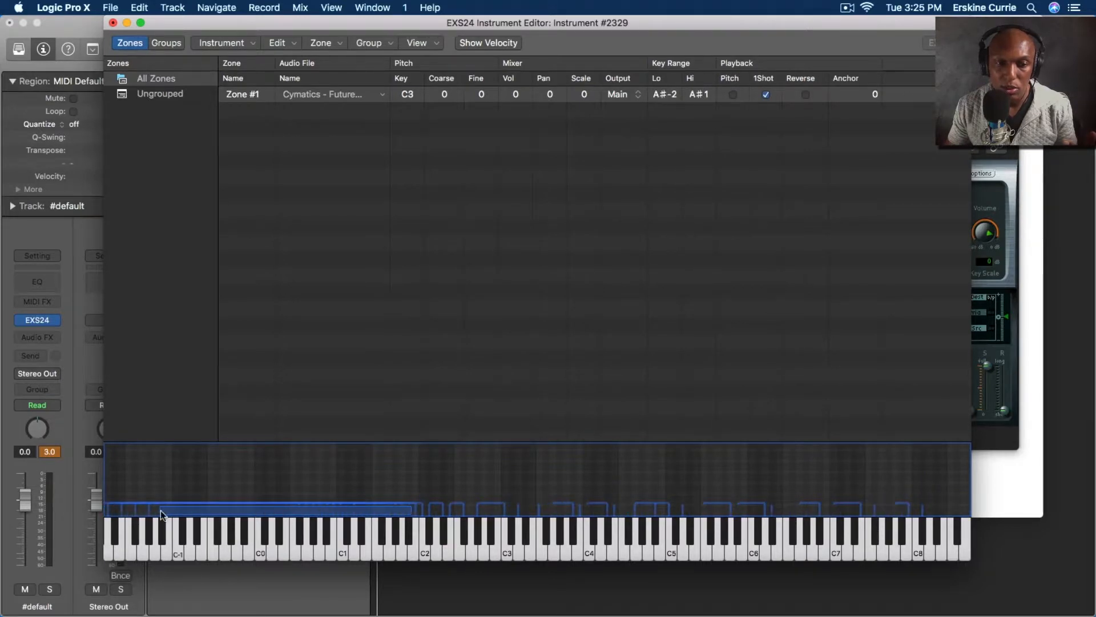
pyautogui.moveTo(160, 509); pyautogui.dragTo(339, 504)
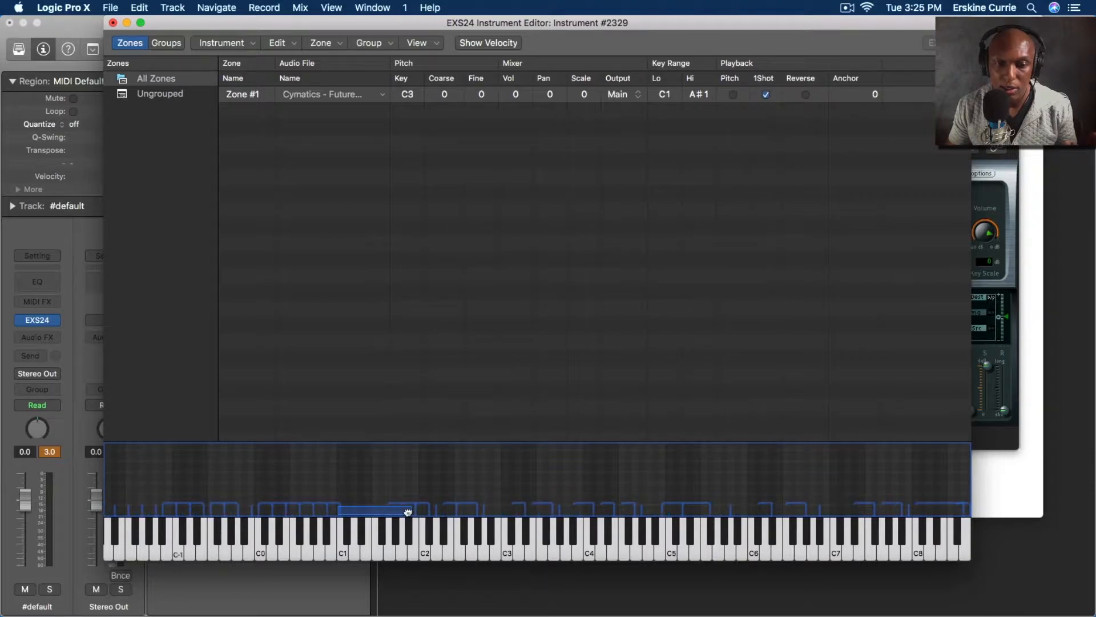
pyautogui.moveTo(410, 509); pyautogui.dragTo(342, 510)
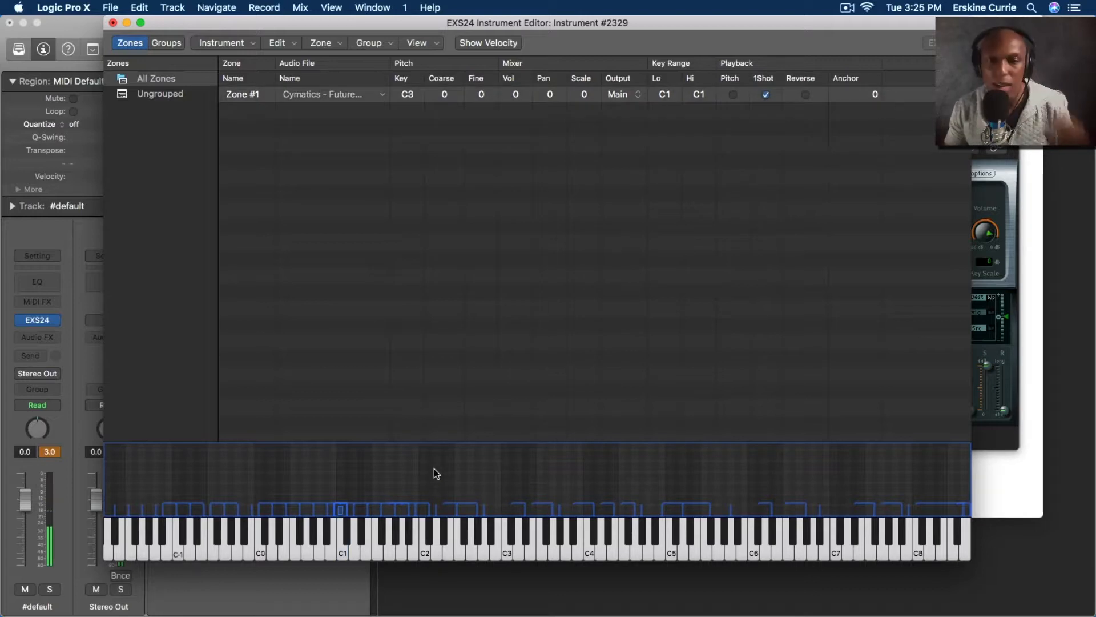
# Step: Undo the key range and playback changes and the adding of the kick zone
pyautogui.click(183, 303)
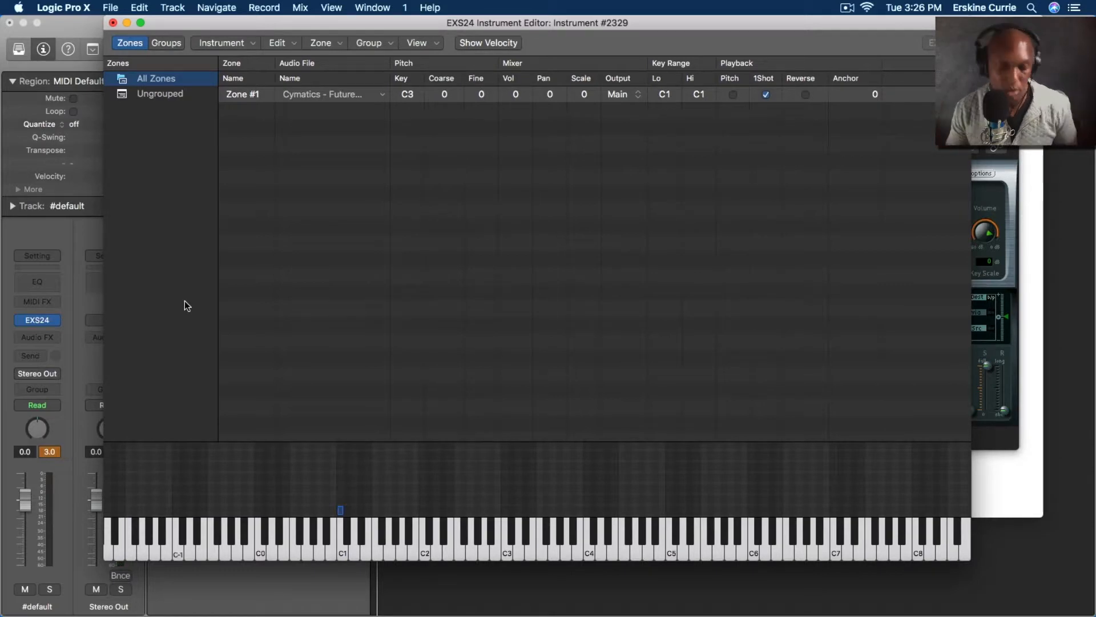
pyautogui.press('super+z')
pyautogui.press('super+z')
pyautogui.press('super+z')
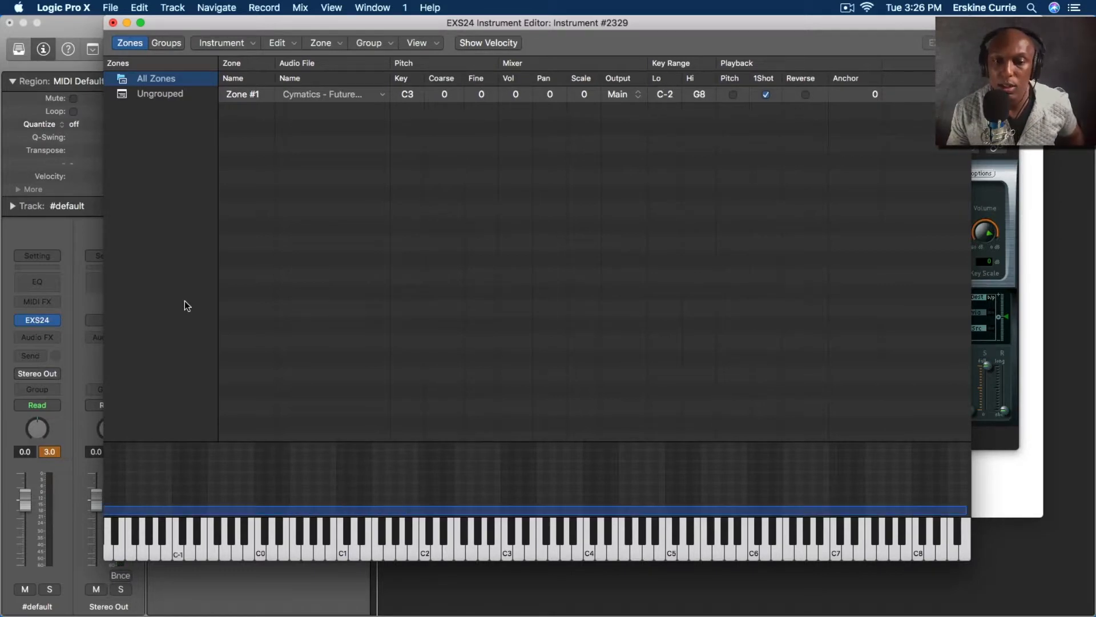
pyautogui.press('super+z')
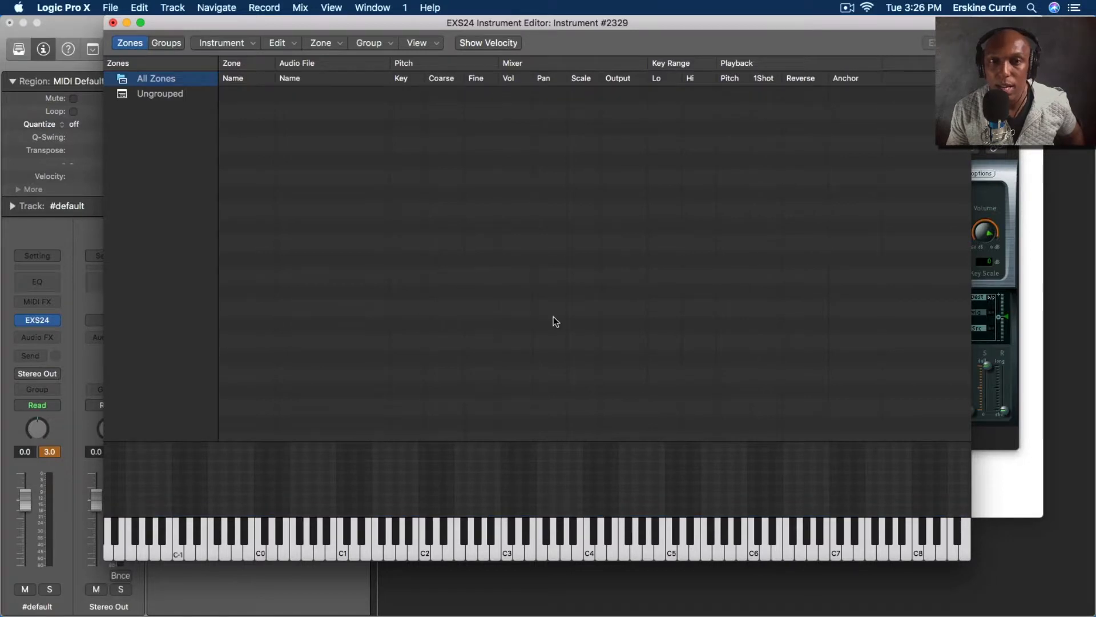
# Step: Try adding all the kick samples from the Kicks folder with "Auto map" by reading the root key, and undo the import
pyautogui.click(1033, 200)
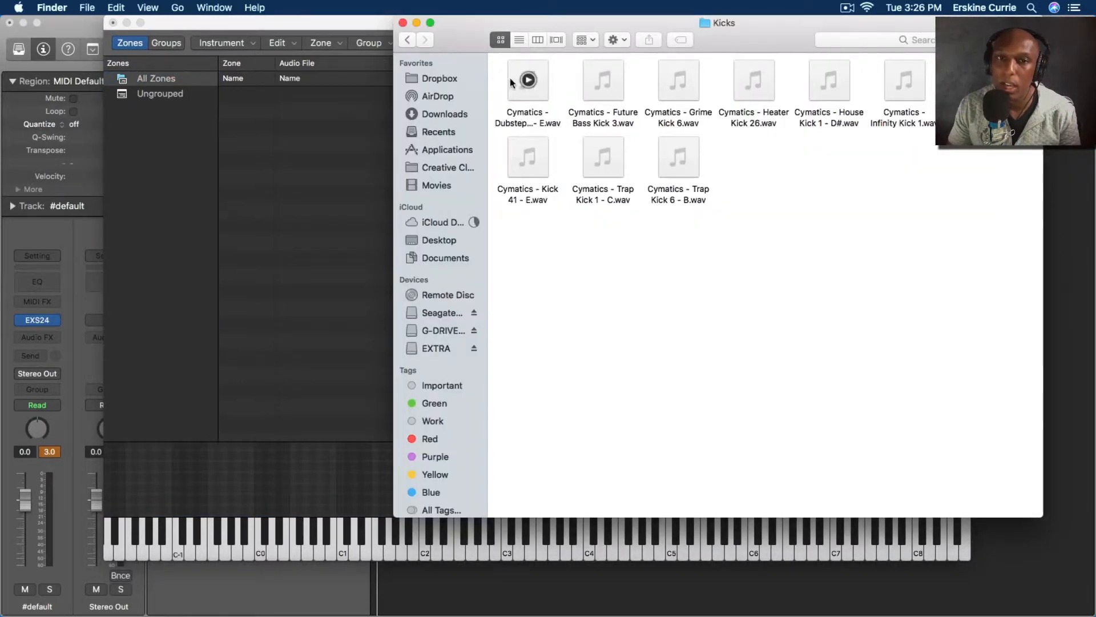
pyautogui.moveTo(492, 56); pyautogui.dragTo(981, 242)
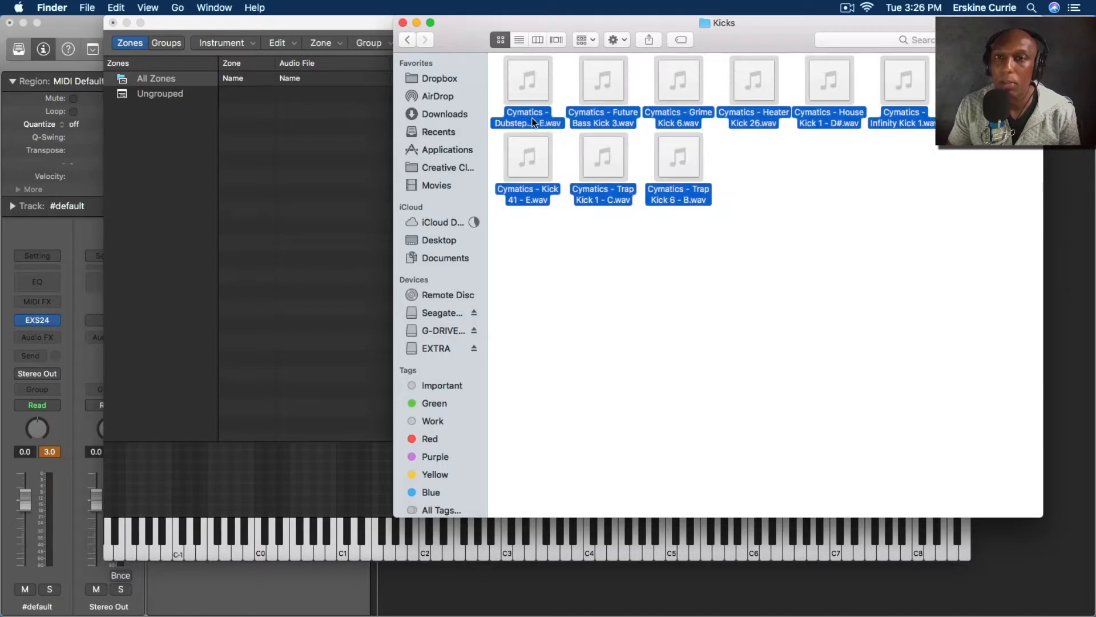
pyautogui.moveTo(510, 90); pyautogui.dragTo(256, 135)
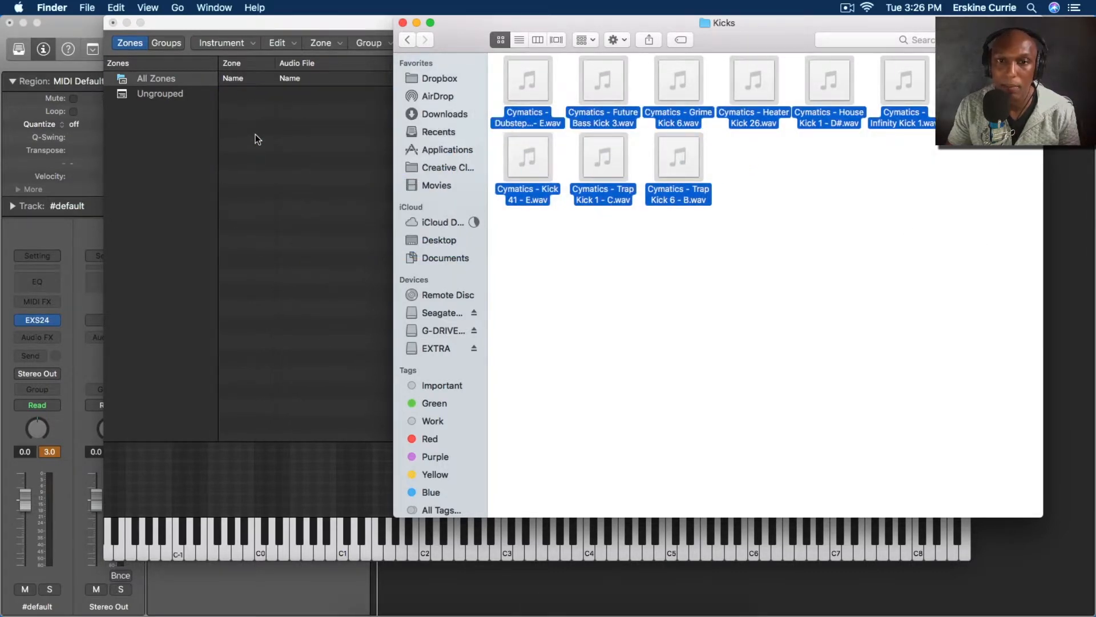
pyautogui.click(363, 25)
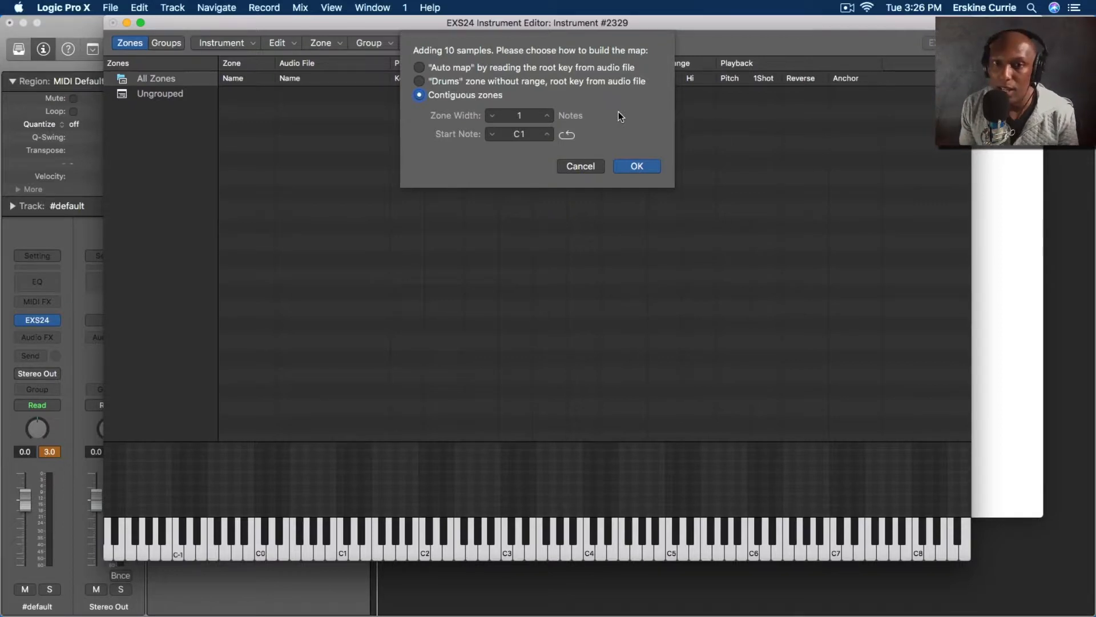
pyautogui.click(421, 67)
pyautogui.click(634, 166)
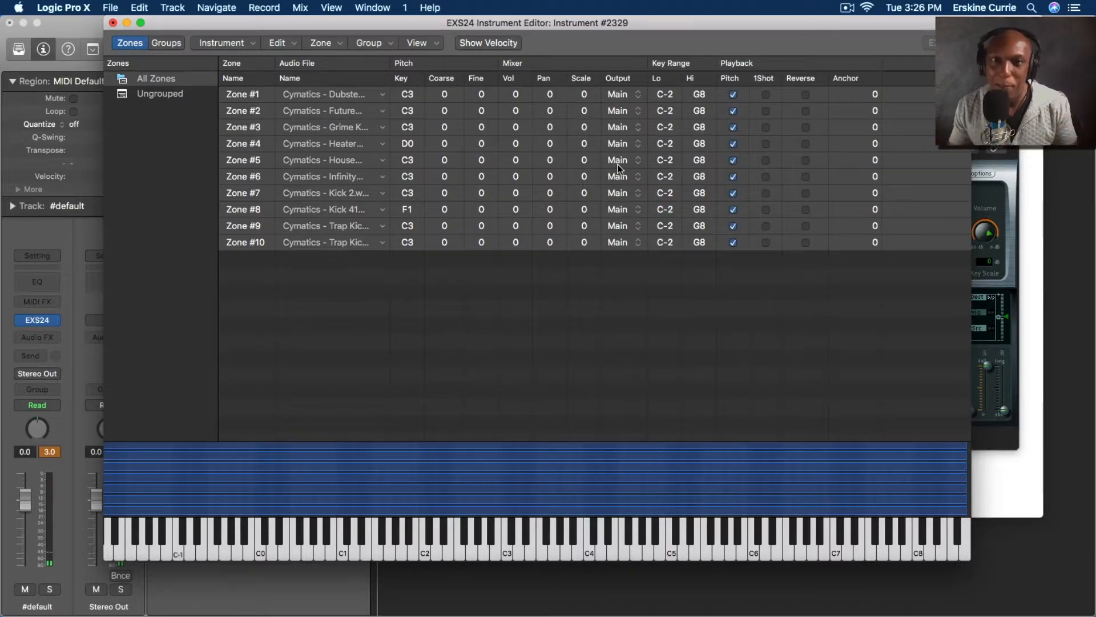
pyautogui.press('super+z')
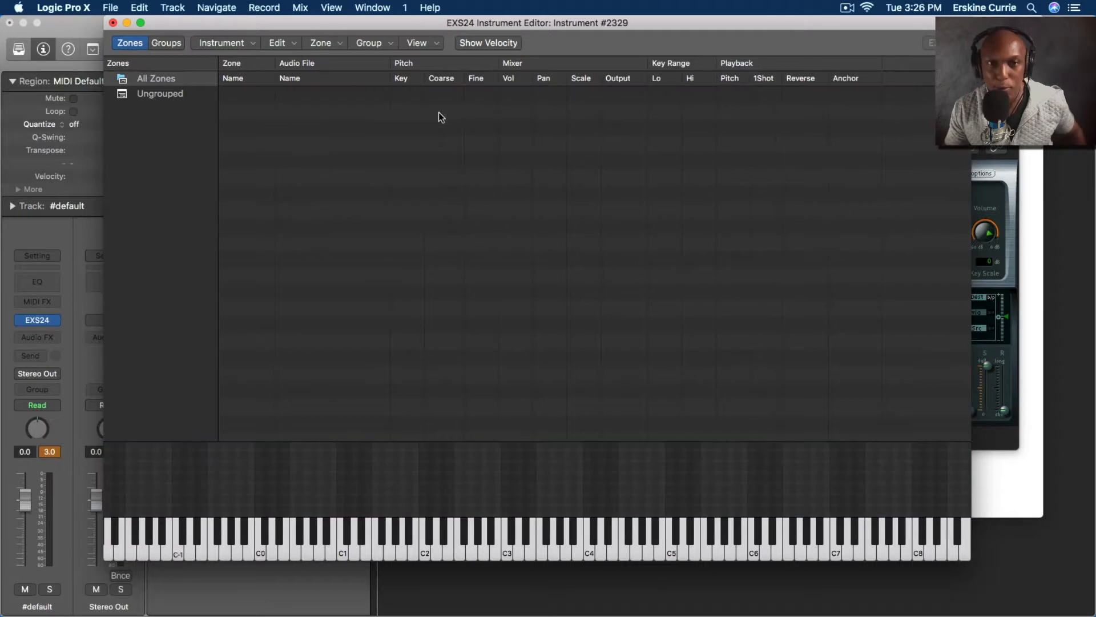
# Step: Try adding all the kick samples with the "Drums" zone mapping and root key from audio file, and undo the import
pyautogui.press('super+Tab')
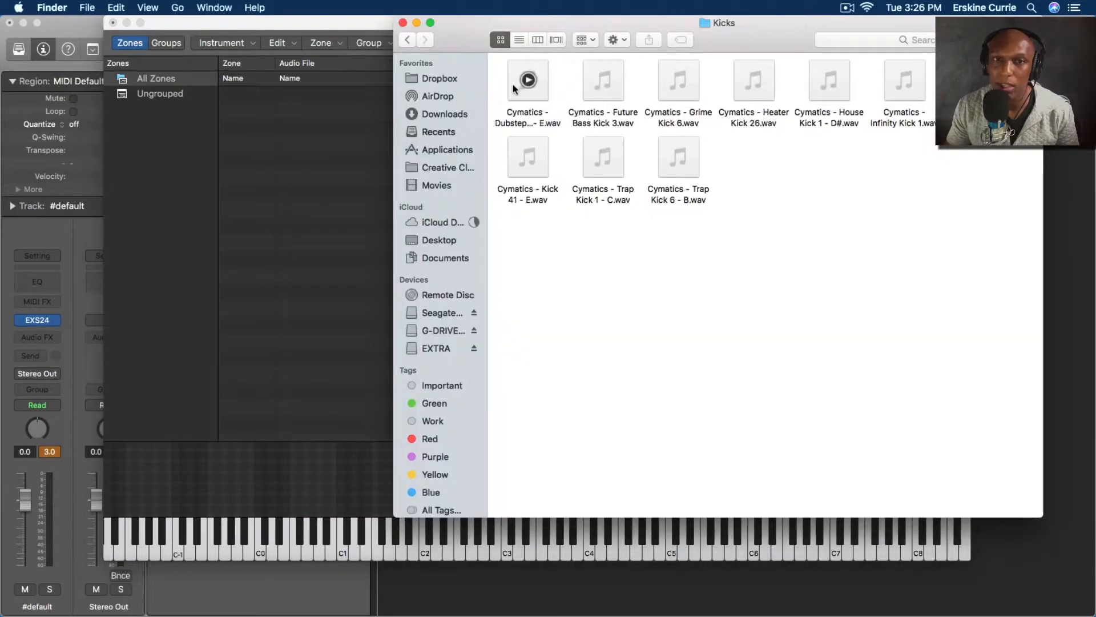
pyautogui.moveTo(494, 55); pyautogui.dragTo(932, 252)
pyautogui.moveTo(530, 103); pyautogui.dragTo(345, 169)
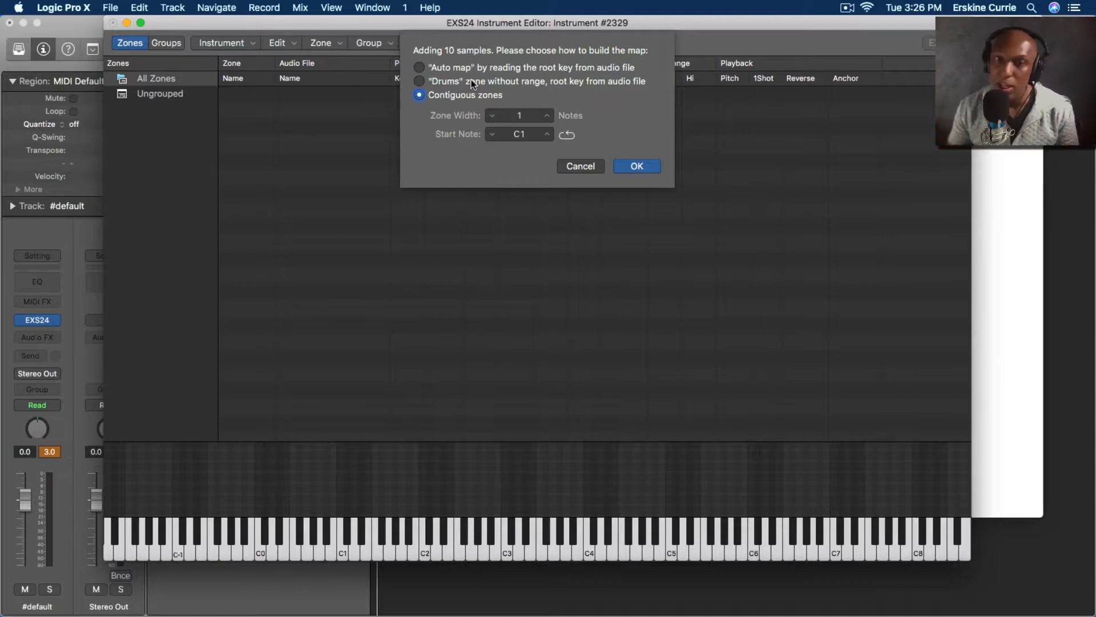
pyautogui.click(415, 81)
pyautogui.click(636, 159)
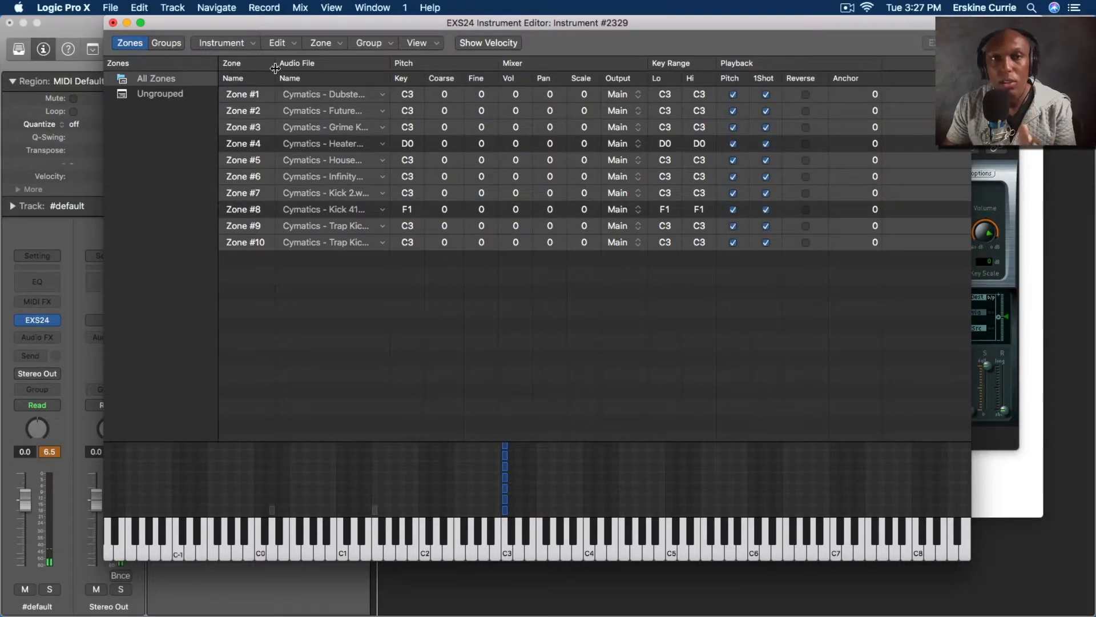
pyautogui.press('super+z')
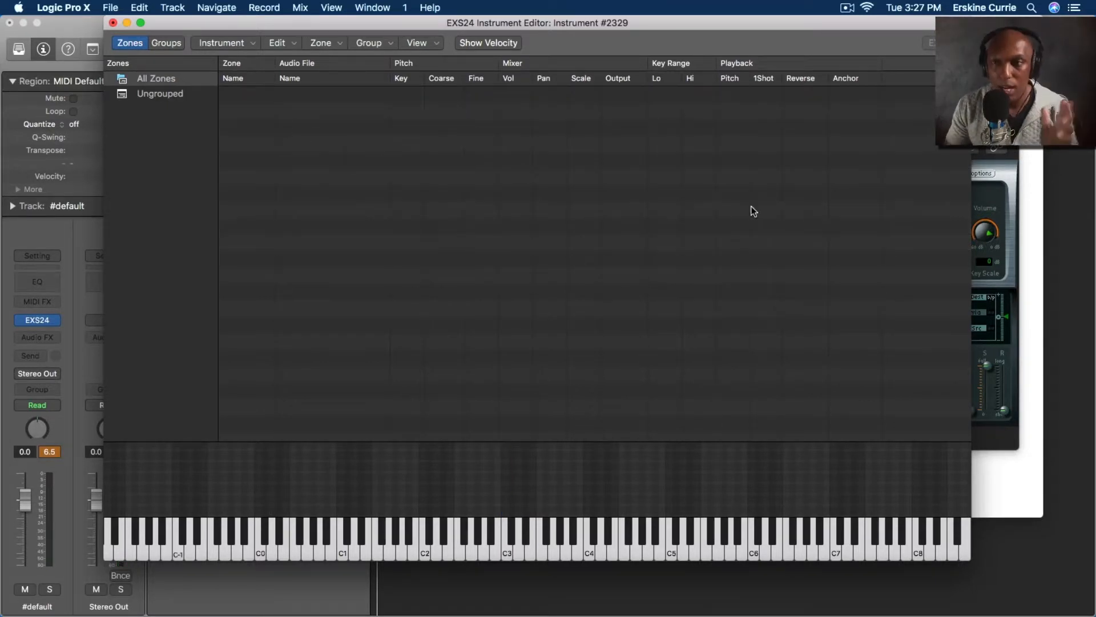
# Step: Add all the kick samples as contiguous one-note zones starting at C1, save the instrument as Kicks in Sampler Instruments, and close the editor
pyautogui.moveTo(912, 101); pyautogui.dragTo(670, 139)
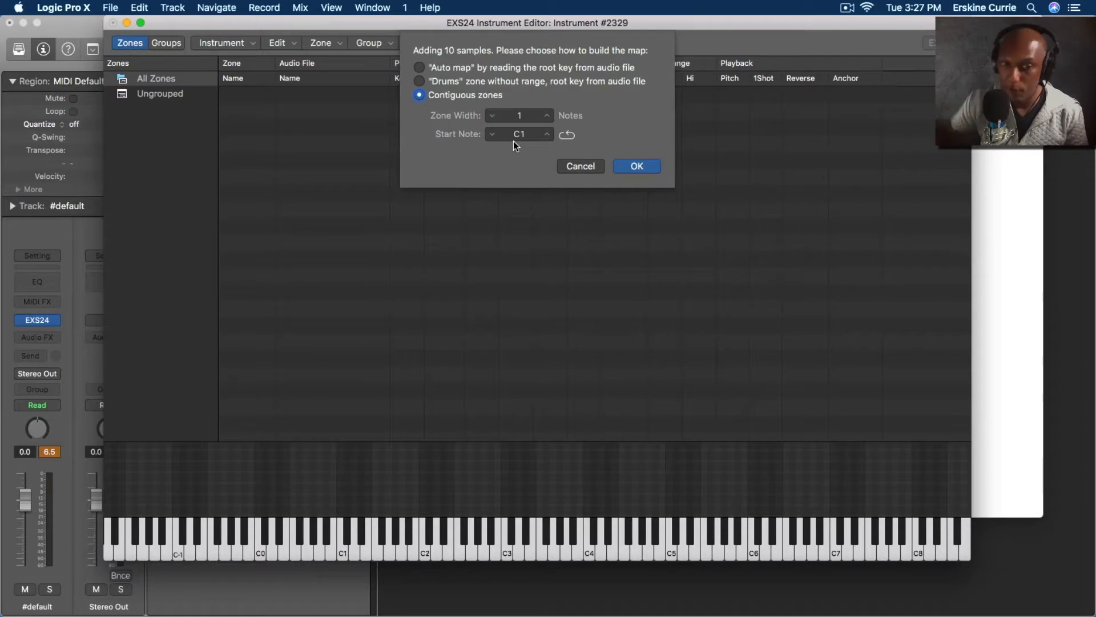
pyautogui.click(625, 169)
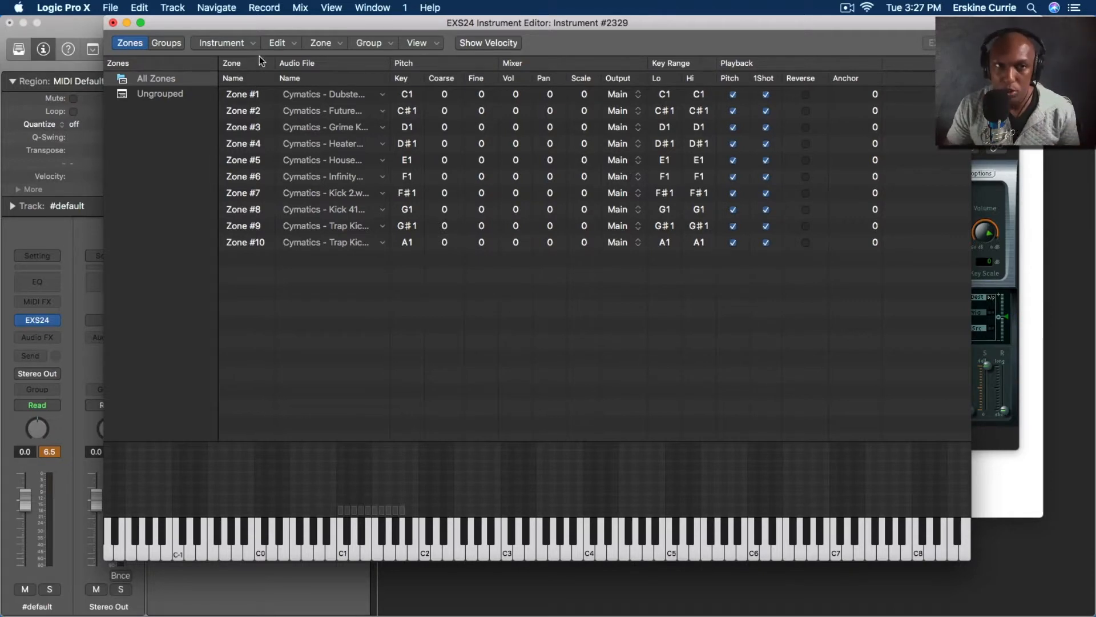
pyautogui.click(251, 44)
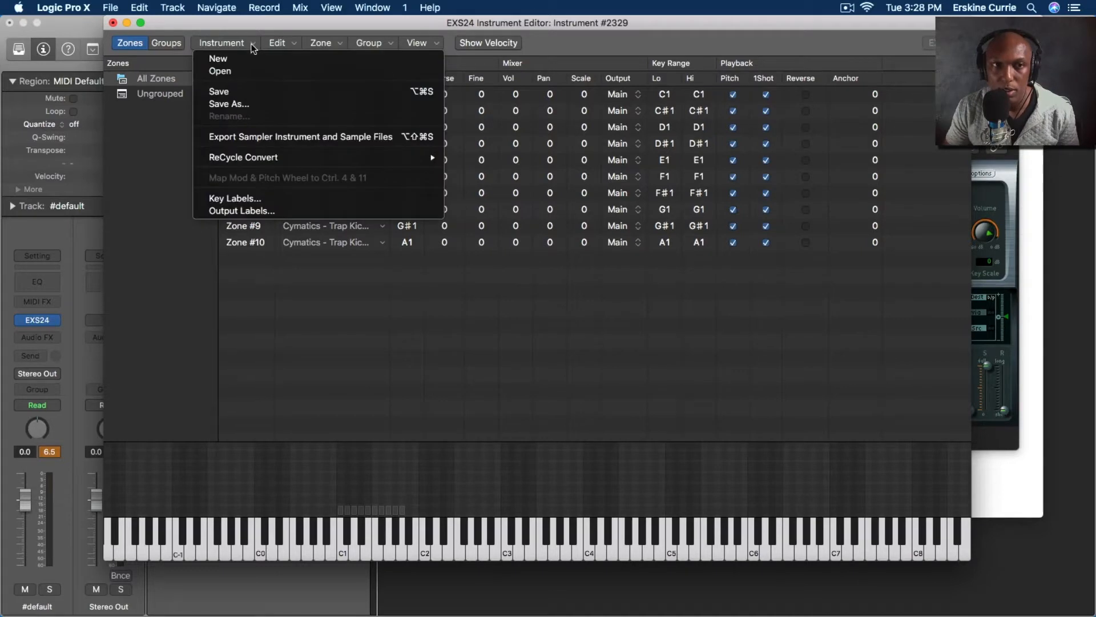
pyautogui.click(252, 101)
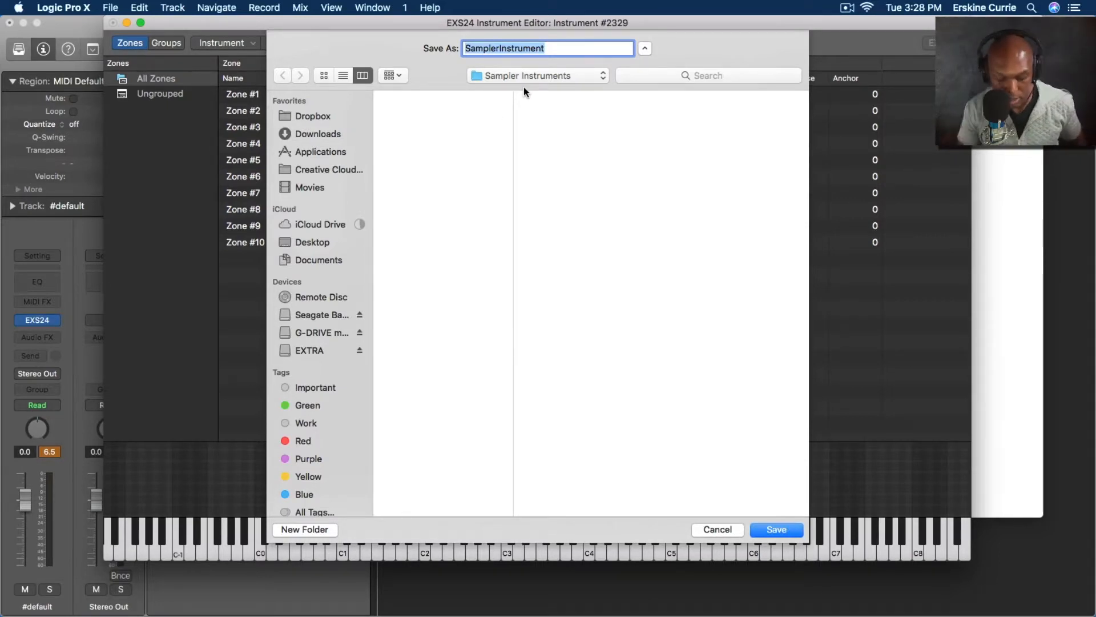
pyautogui.write('Kicks')
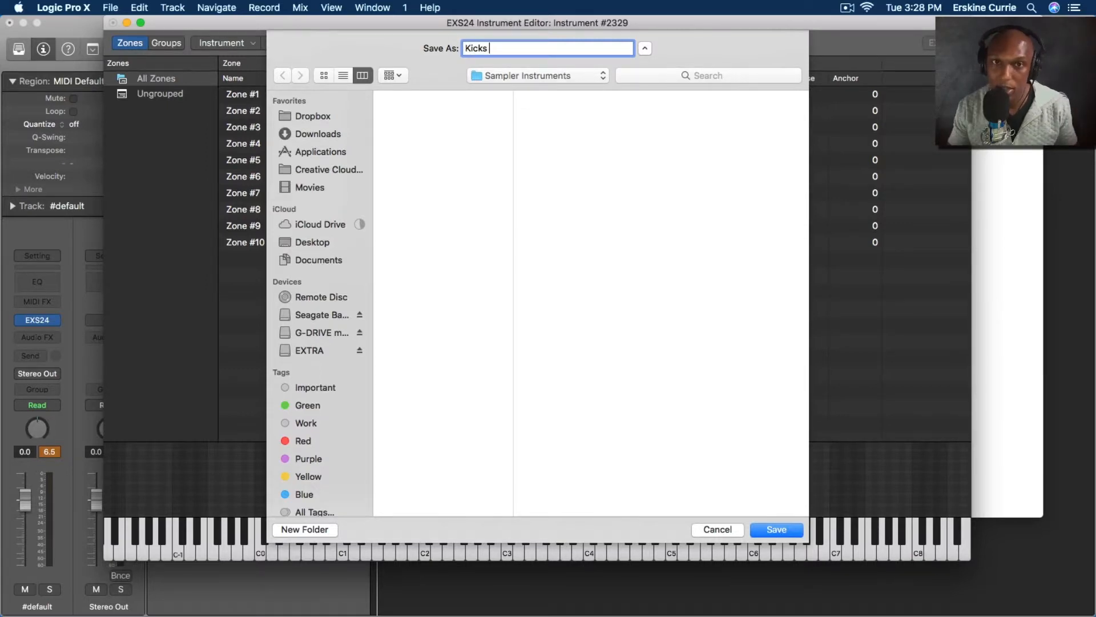
pyautogui.click(771, 530)
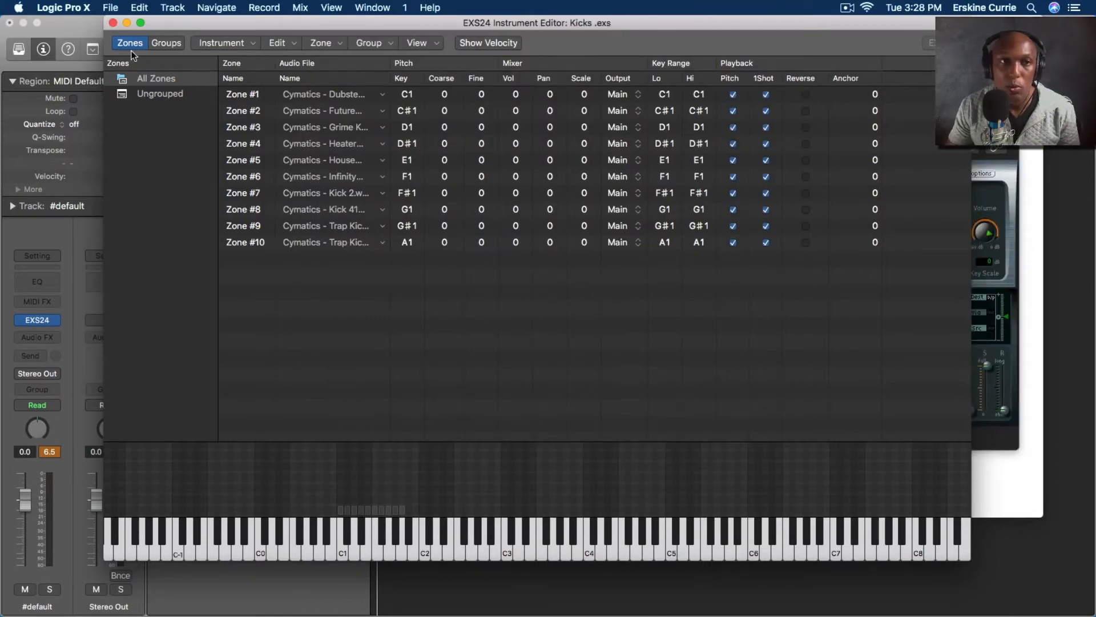
pyautogui.click(113, 23)
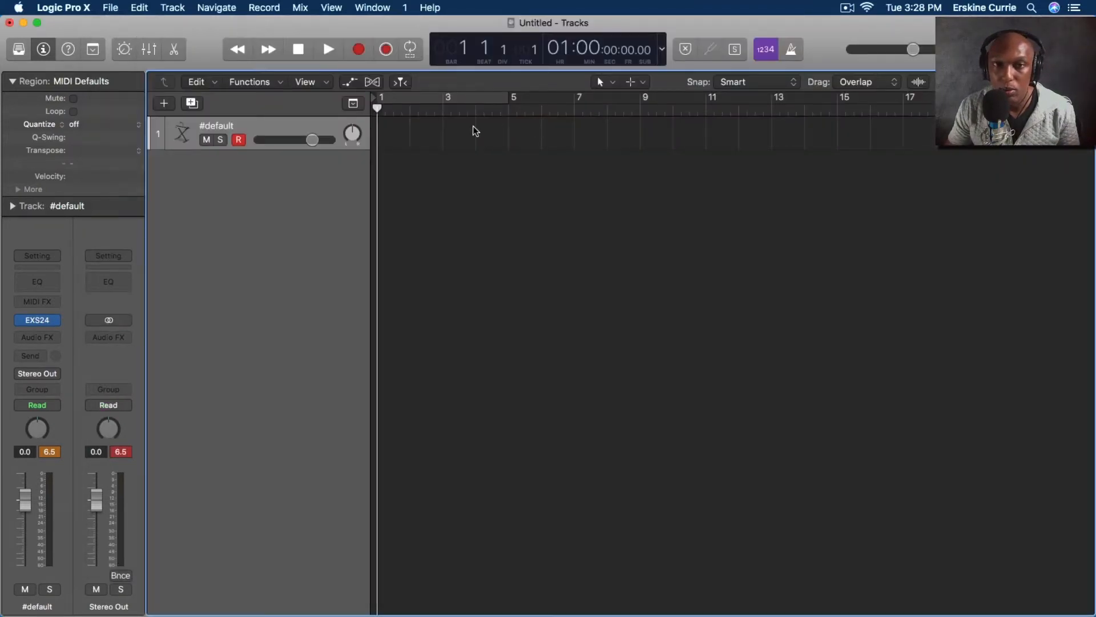
# Step: Reopen the #default track's EXS24 and examine how the Kicks instrument and the Factory categories are arranged in the instrument list
pyautogui.moveTo(47, 325)
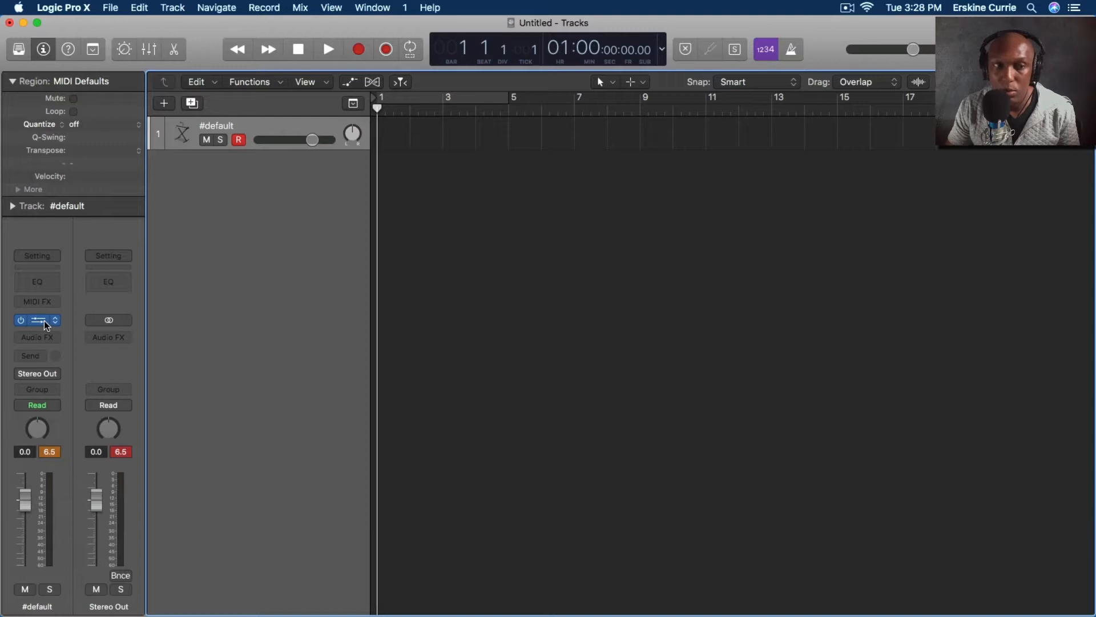
pyautogui.click(38, 323)
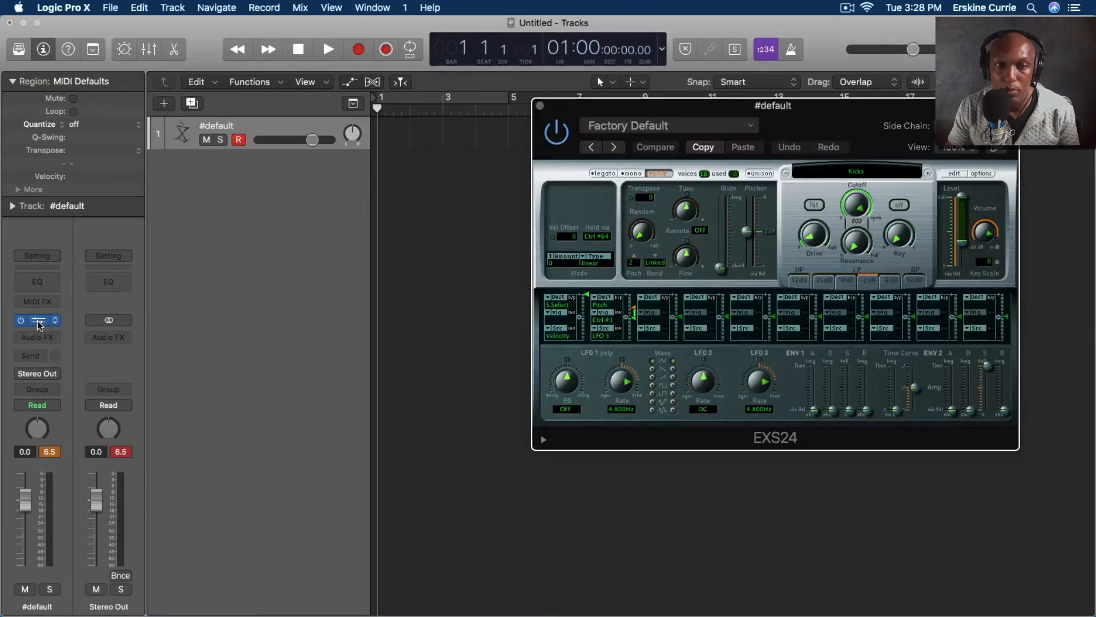
pyautogui.click(868, 174)
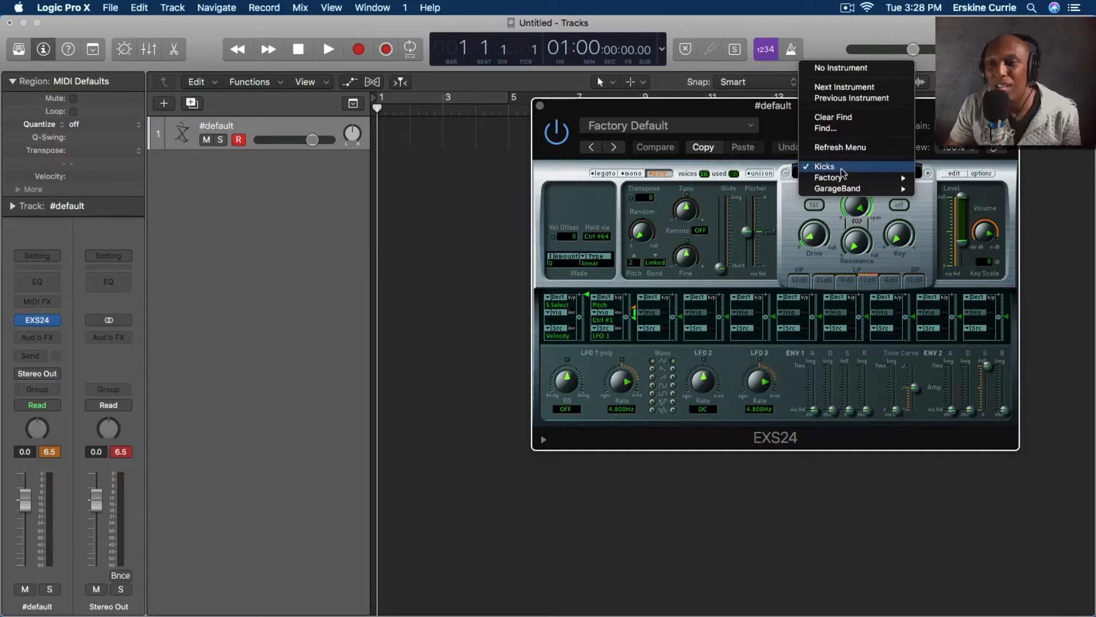
pyautogui.moveTo(843, 178)
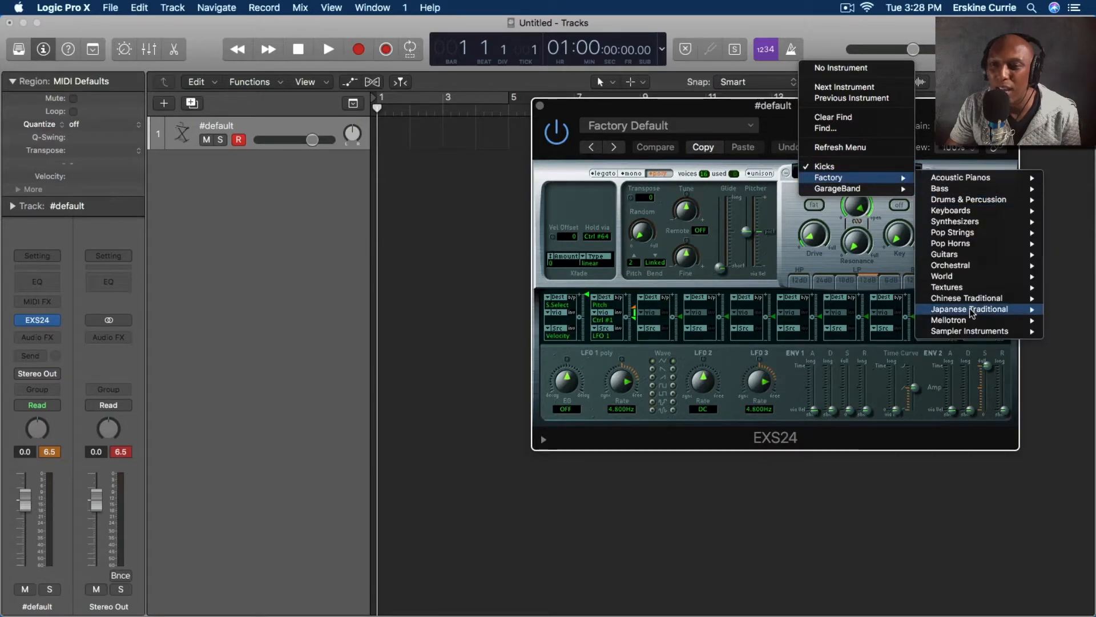
pyautogui.moveTo(973, 333)
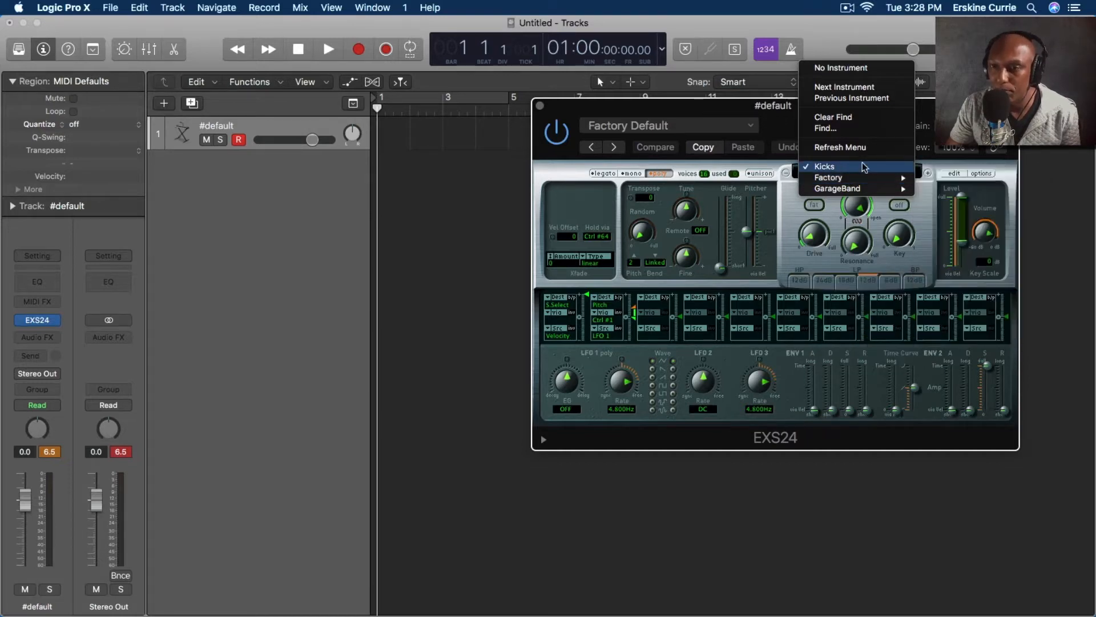
pyautogui.click(572, 108)
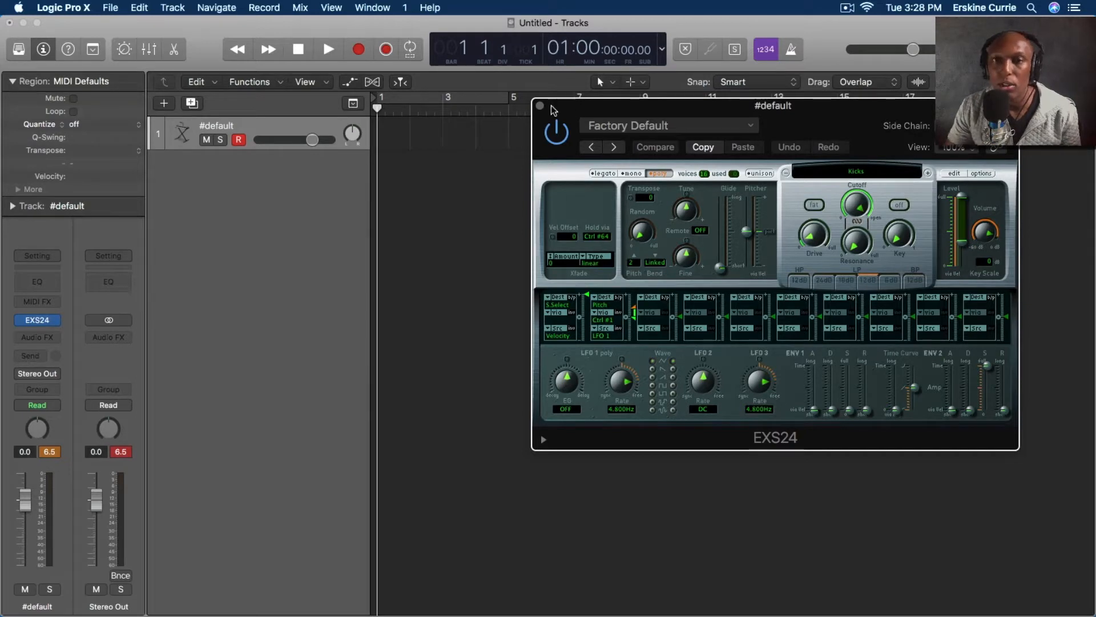
pyautogui.click(856, 177)
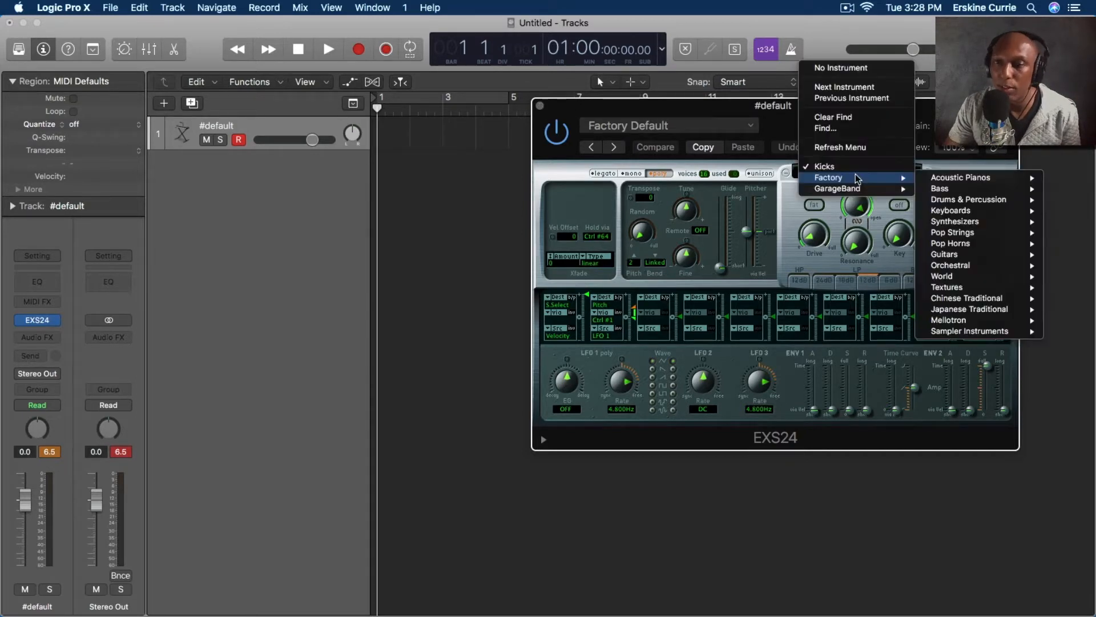
pyautogui.click(921, 113)
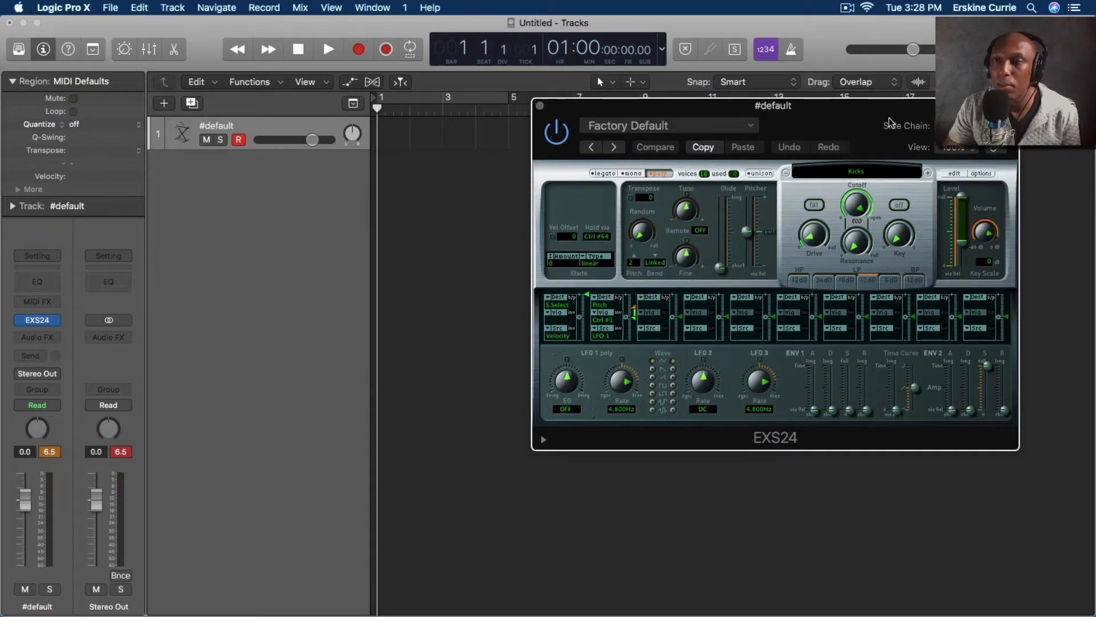
pyautogui.click(540, 106)
# Step: Quit Logic Pro X without saving the Untitled project, and close the Kicks folder window in Finder
pyautogui.click(81, 11)
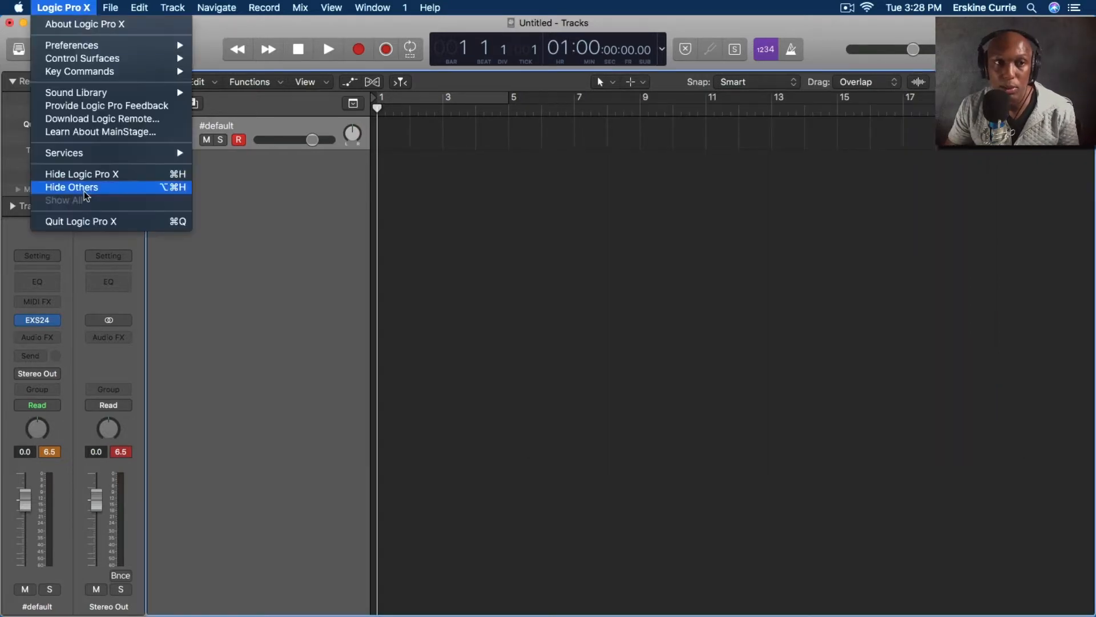
pyautogui.click(105, 218)
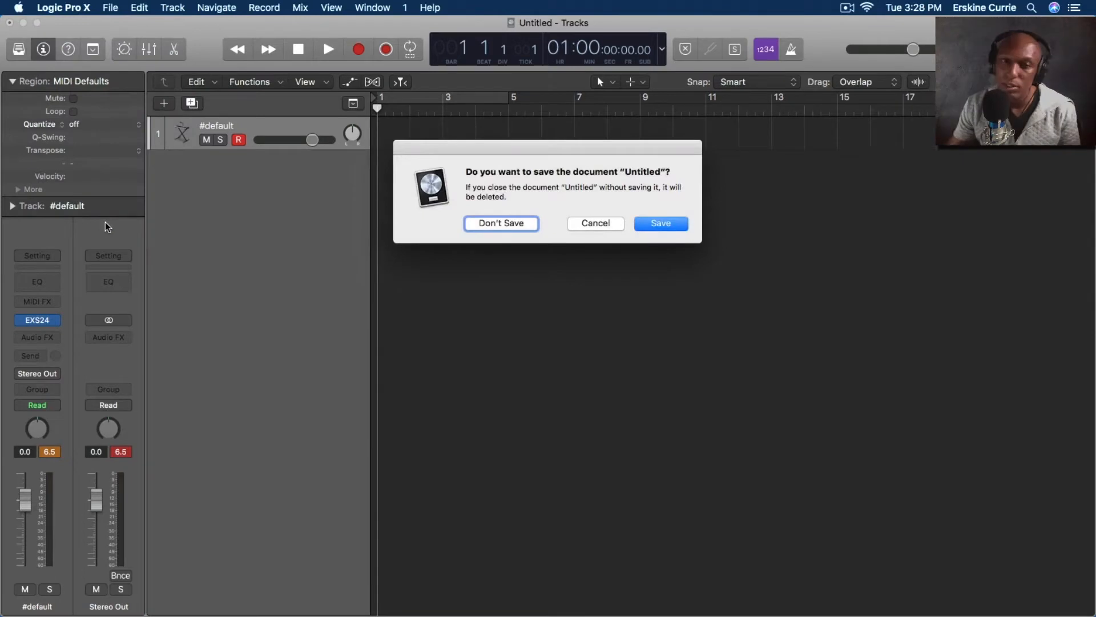
pyautogui.click(491, 224)
pyautogui.click(574, 225)
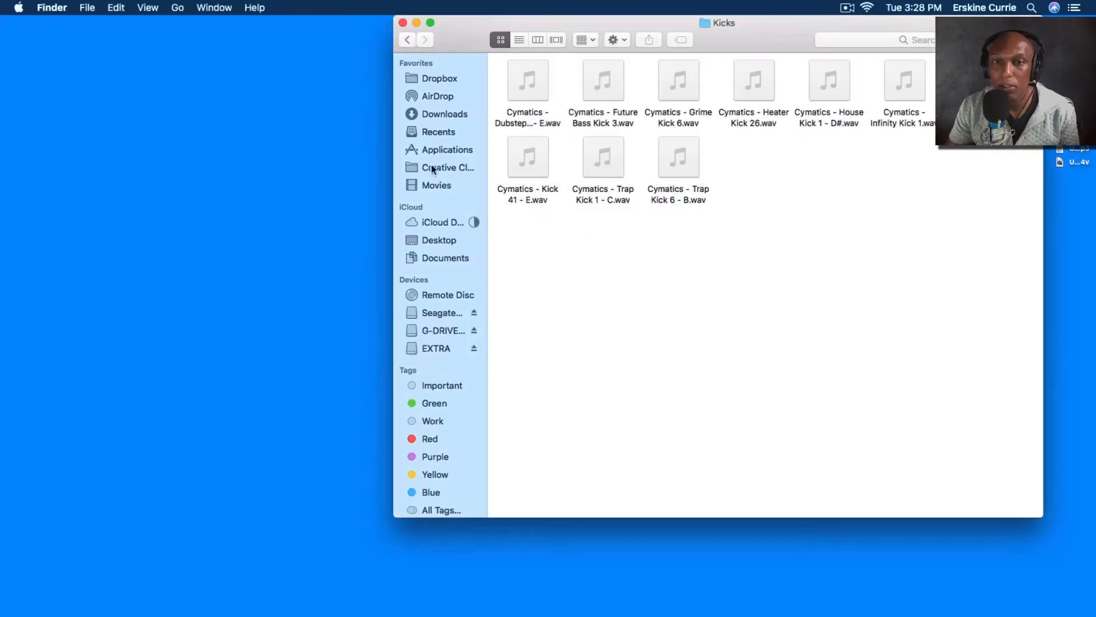
pyautogui.click(402, 23)
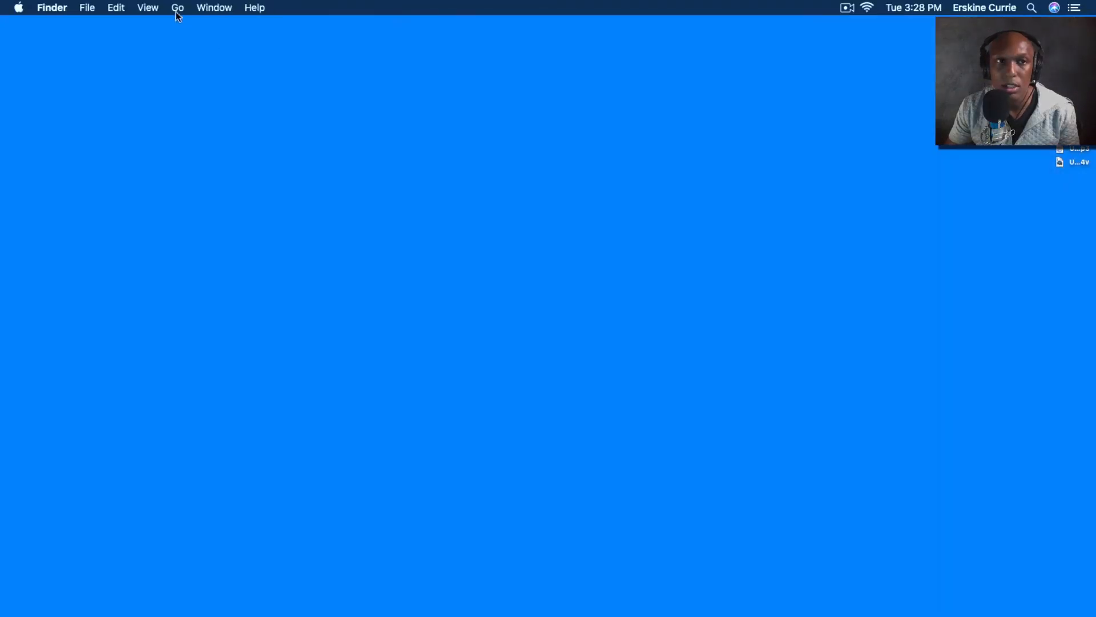
# Step: In Finder, open the Logic folder inside Library > Application Support on Macintosh HD
pyautogui.click(178, 8)
pyautogui.moveTo(148, 8)
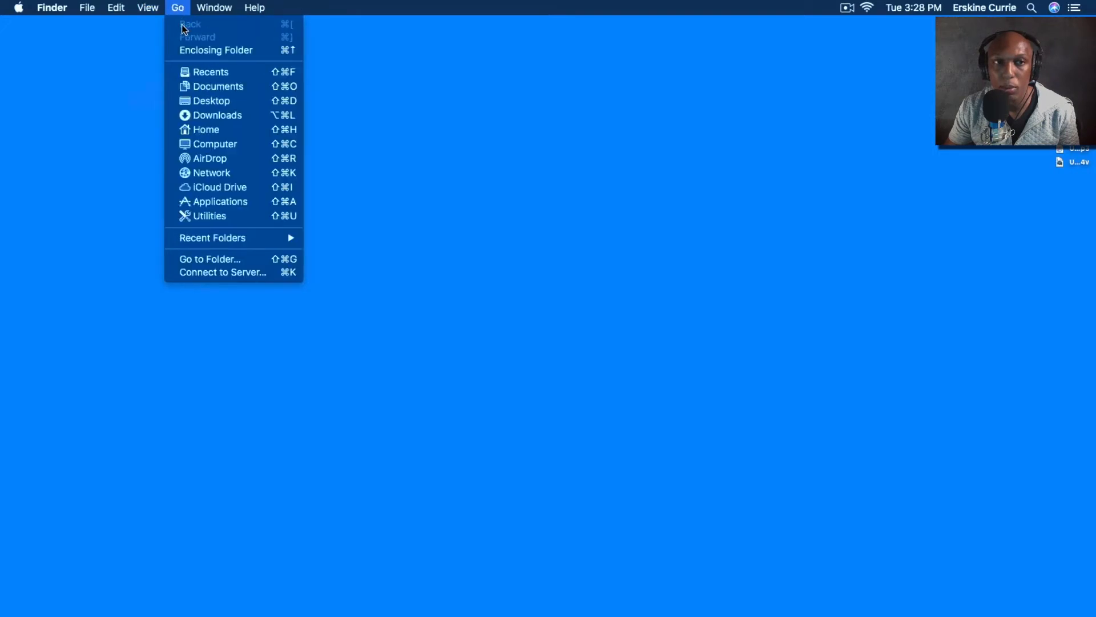
pyautogui.click(192, 146)
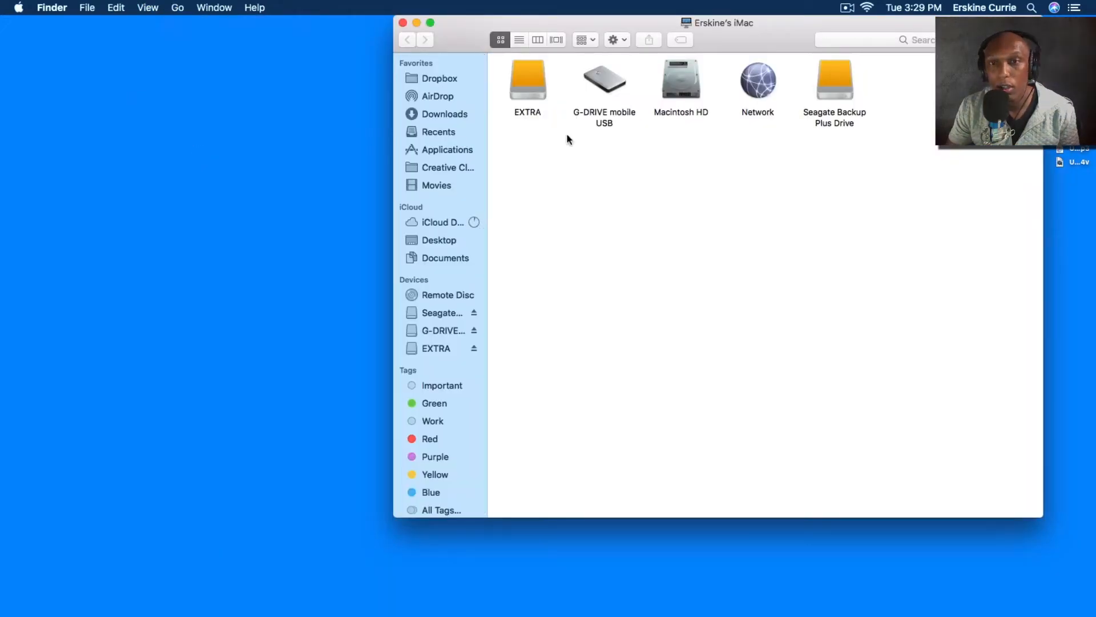
pyautogui.doubleClick(670, 87)
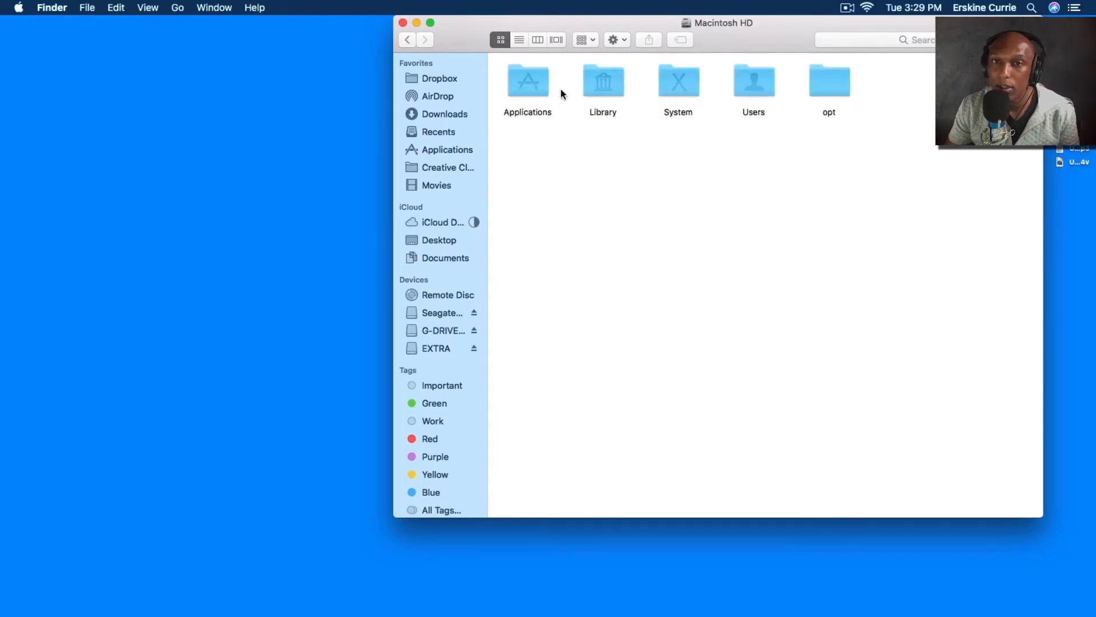
pyautogui.doubleClick(608, 90)
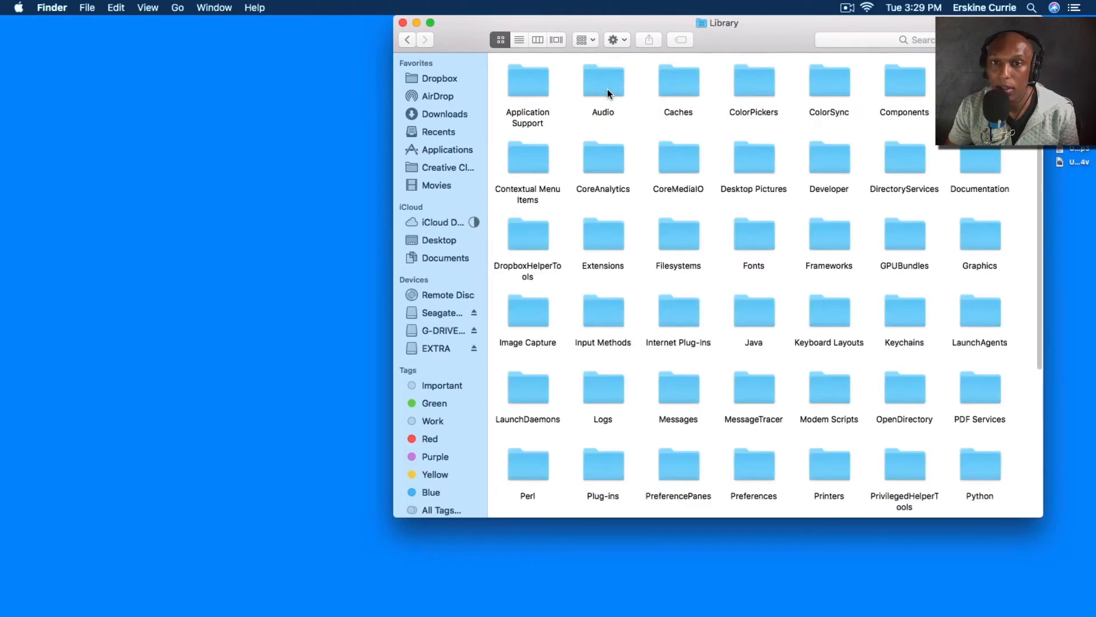
pyautogui.click(529, 84)
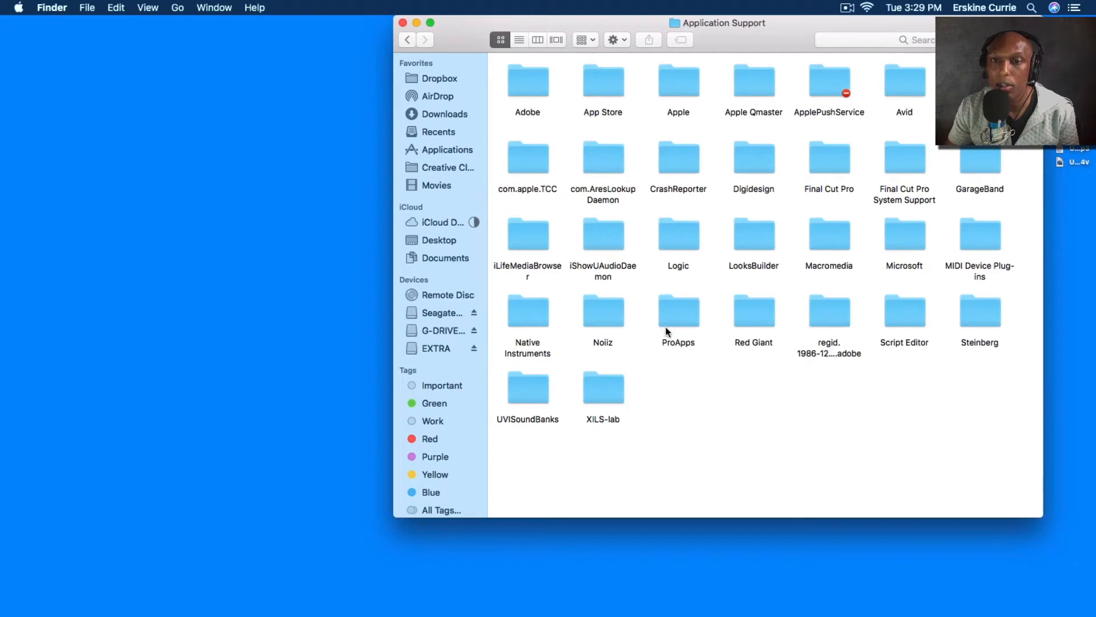
pyautogui.doubleClick(674, 237)
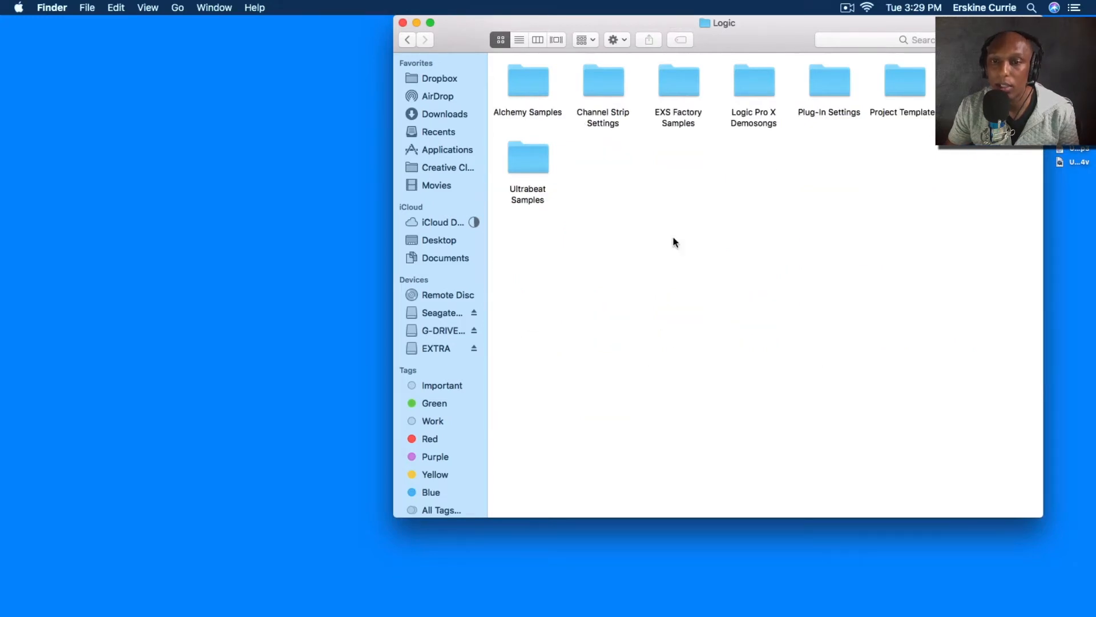
# Step: Open the Sampler Instruments subfolder inside Logic's Sampler Instruments folder and set up a second Finder window beside it
pyautogui.doubleClick(980, 82)
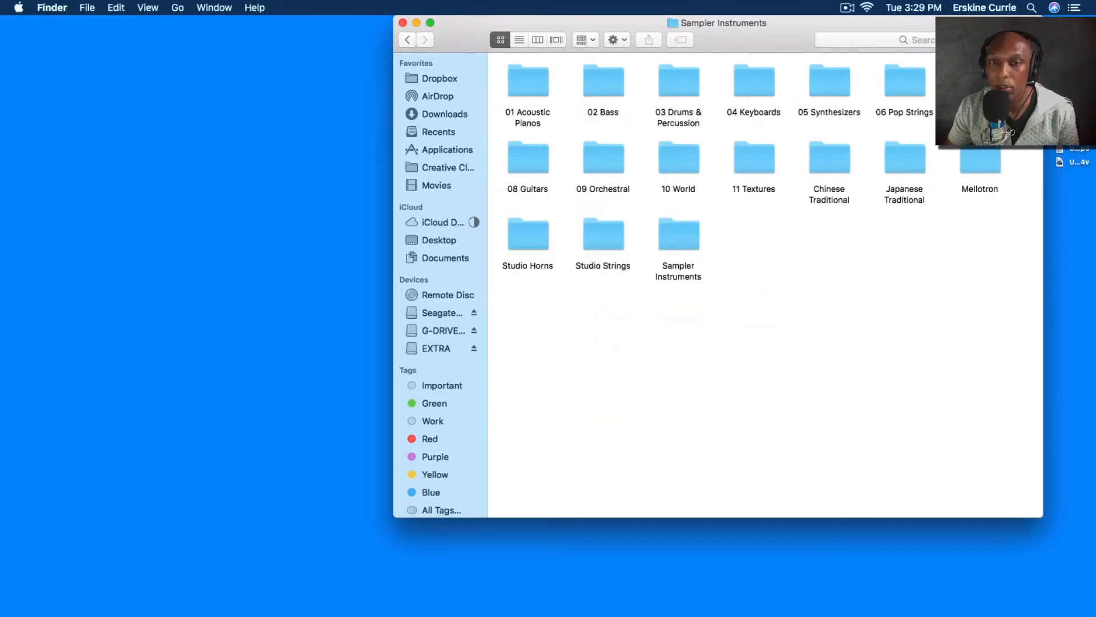
pyautogui.doubleClick(684, 232)
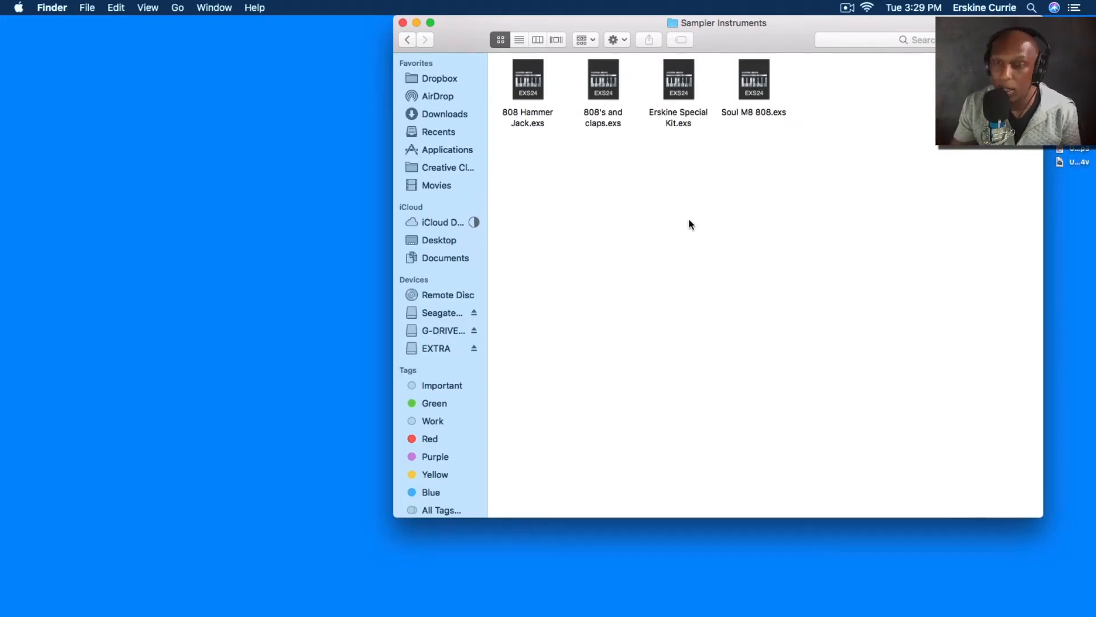
pyautogui.moveTo(750, 40); pyautogui.dragTo(410, 45)
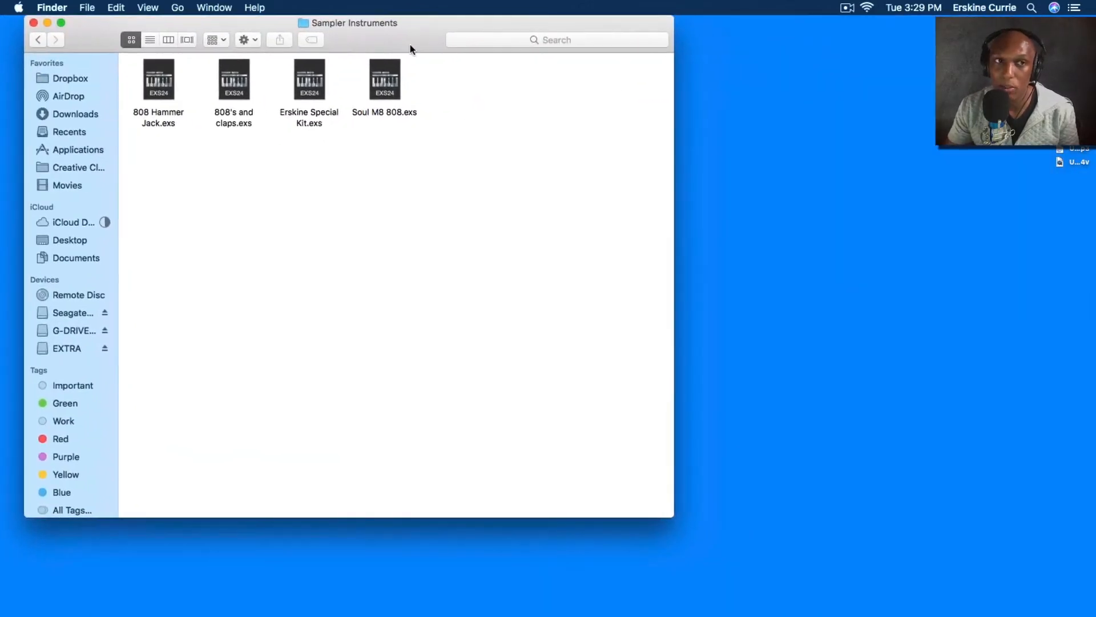
pyautogui.click(177, 8)
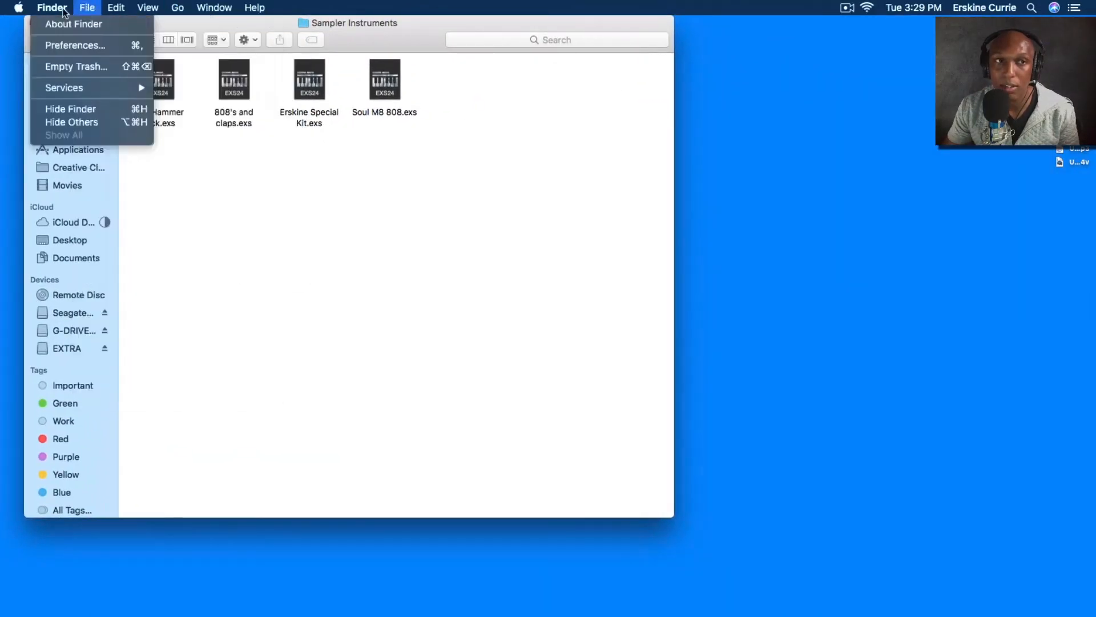
pyautogui.click(88, 24)
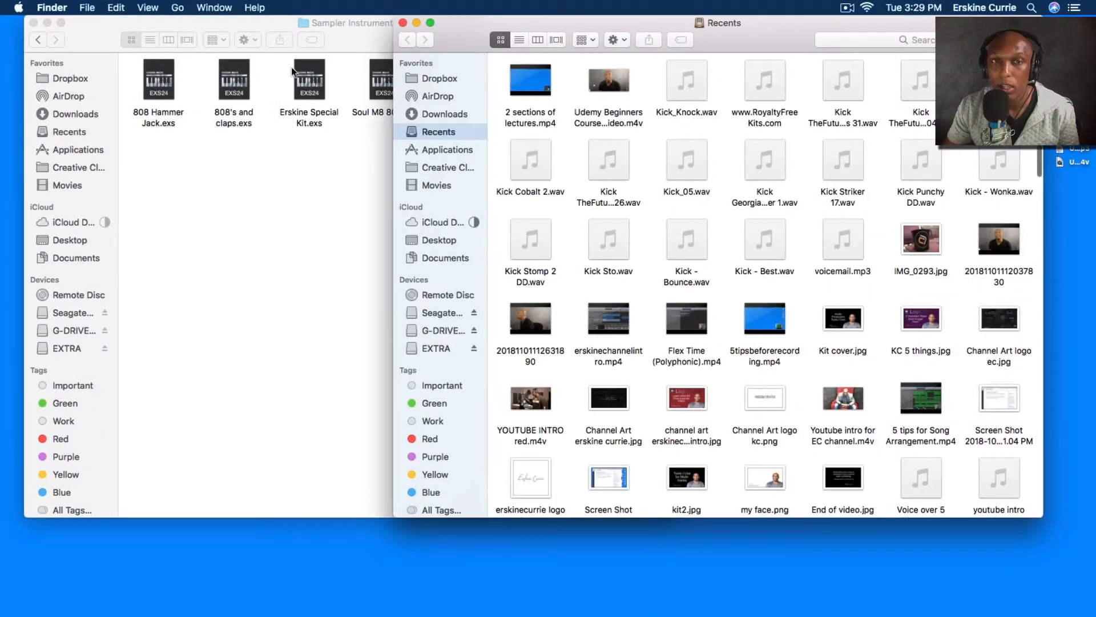
pyautogui.click(177, 8)
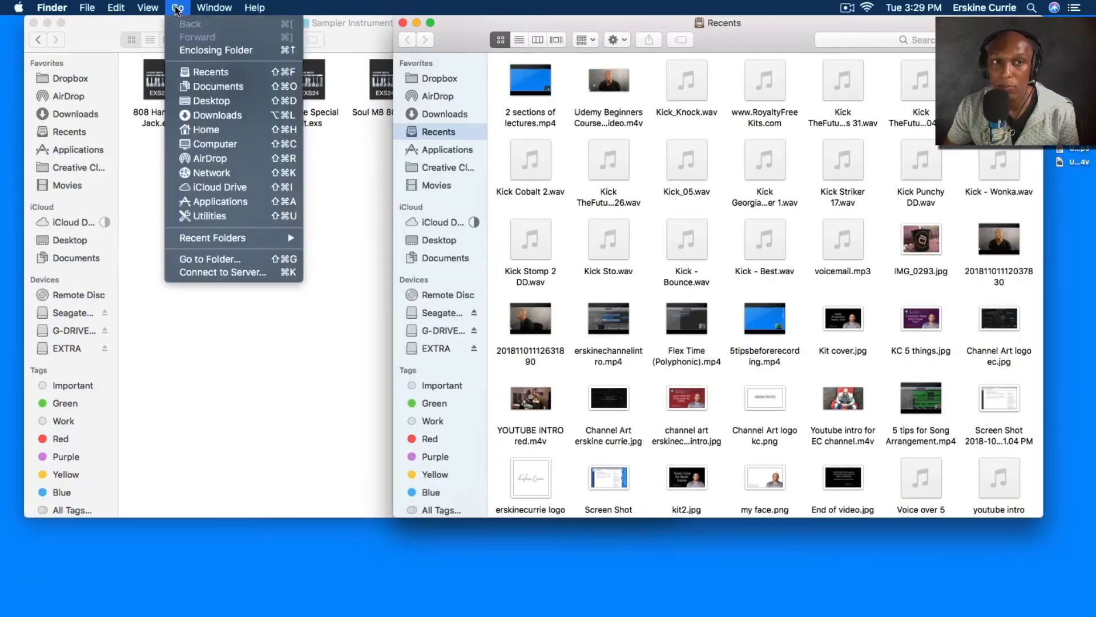
pyautogui.click(198, 146)
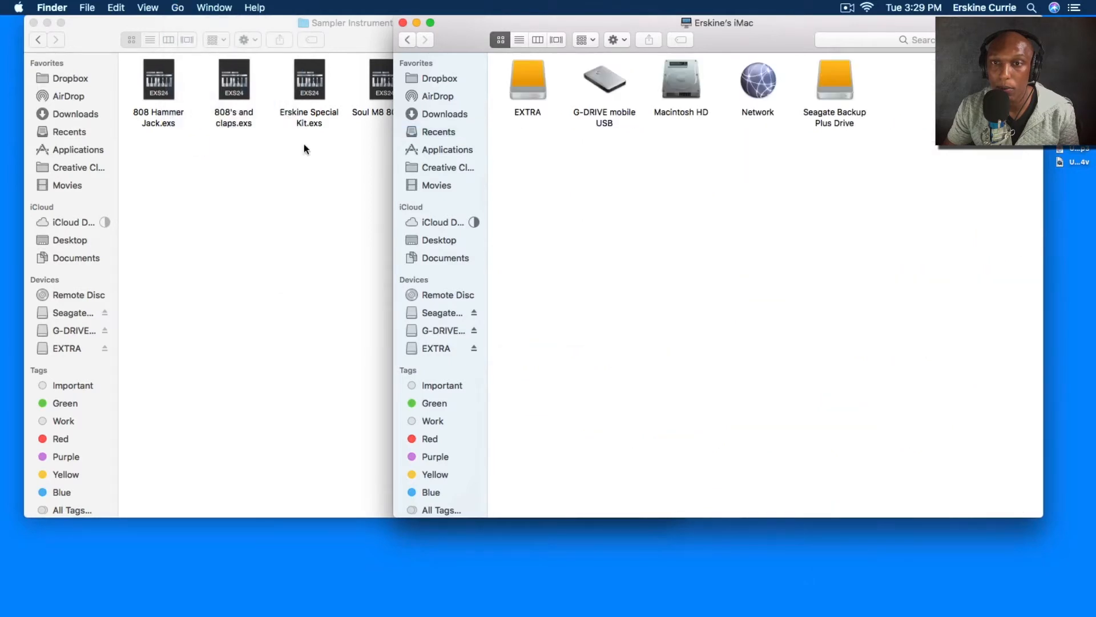
pyautogui.click(177, 8)
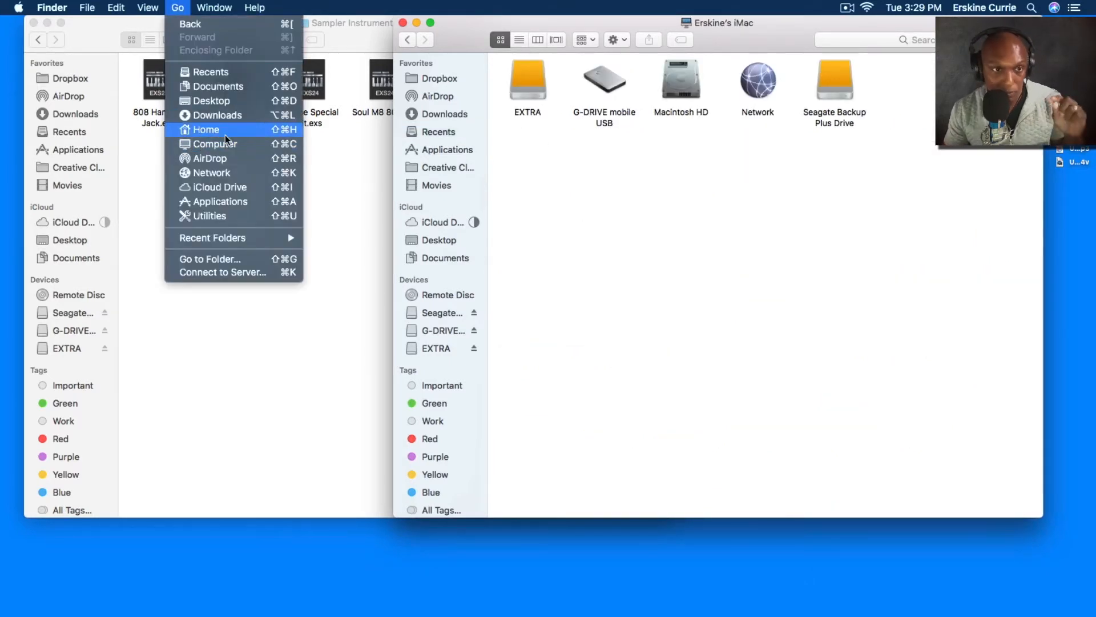
pyautogui.press('alt')
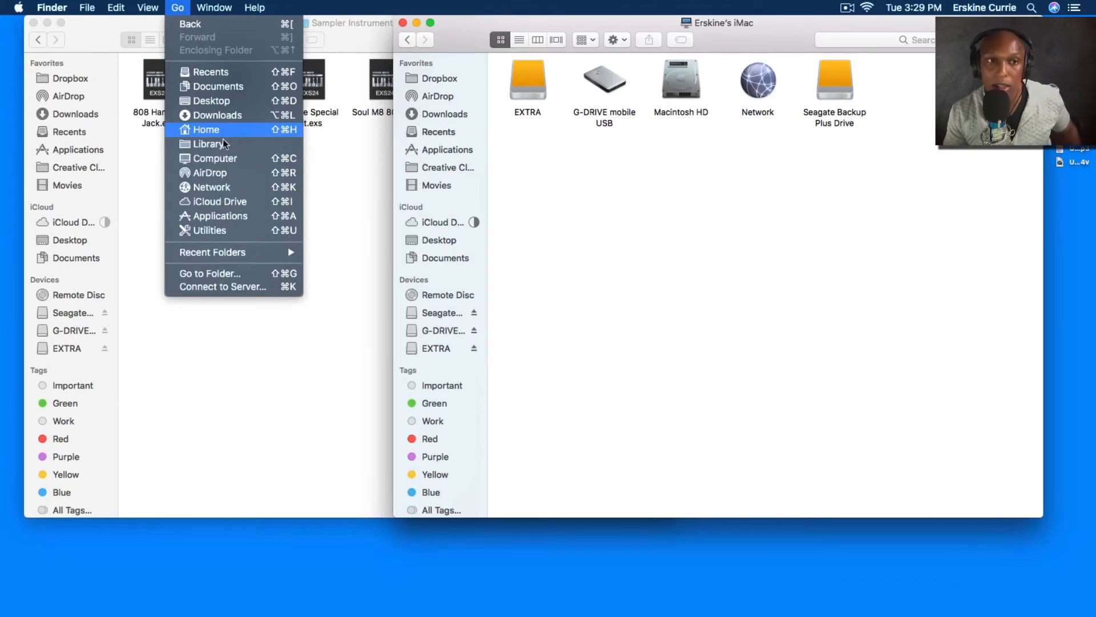
pyautogui.click(222, 146)
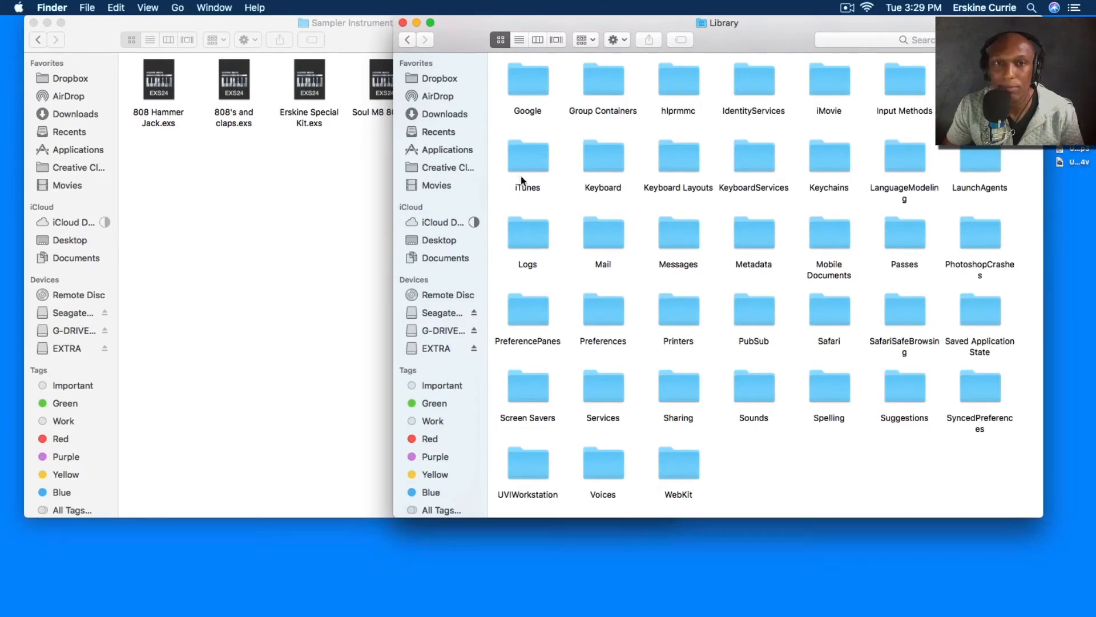
pyautogui.click(407, 40)
# Step: In the second Finder window, open Sampler Instruments inside the home folder's Music > Audio Music Apps
pyautogui.click(177, 8)
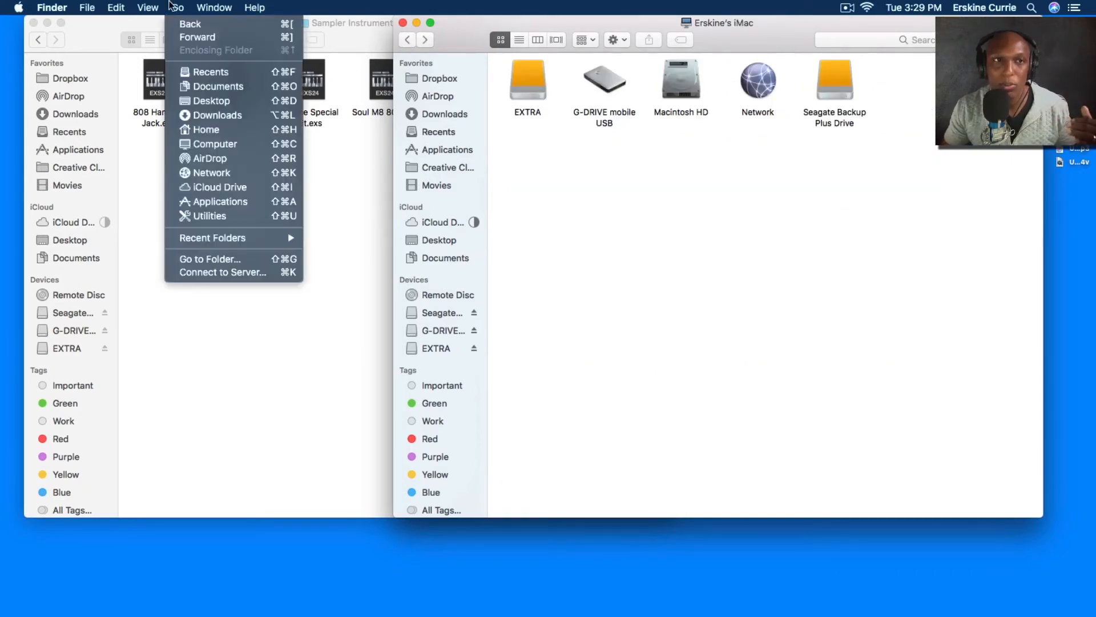
pyautogui.click(216, 130)
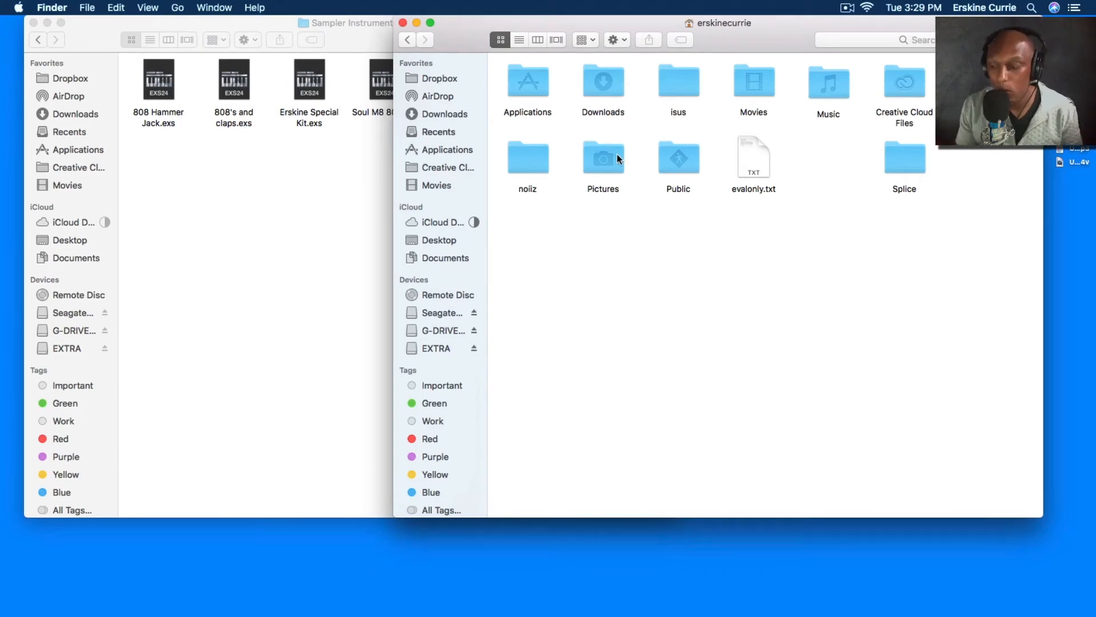
pyautogui.doubleClick(818, 87)
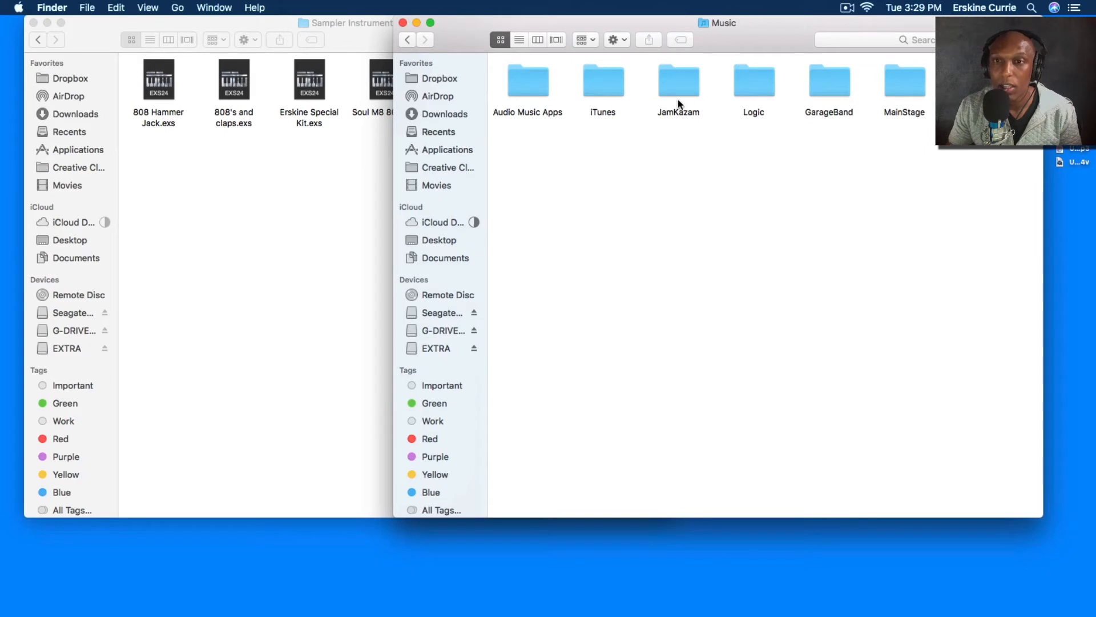
pyautogui.doubleClick(526, 85)
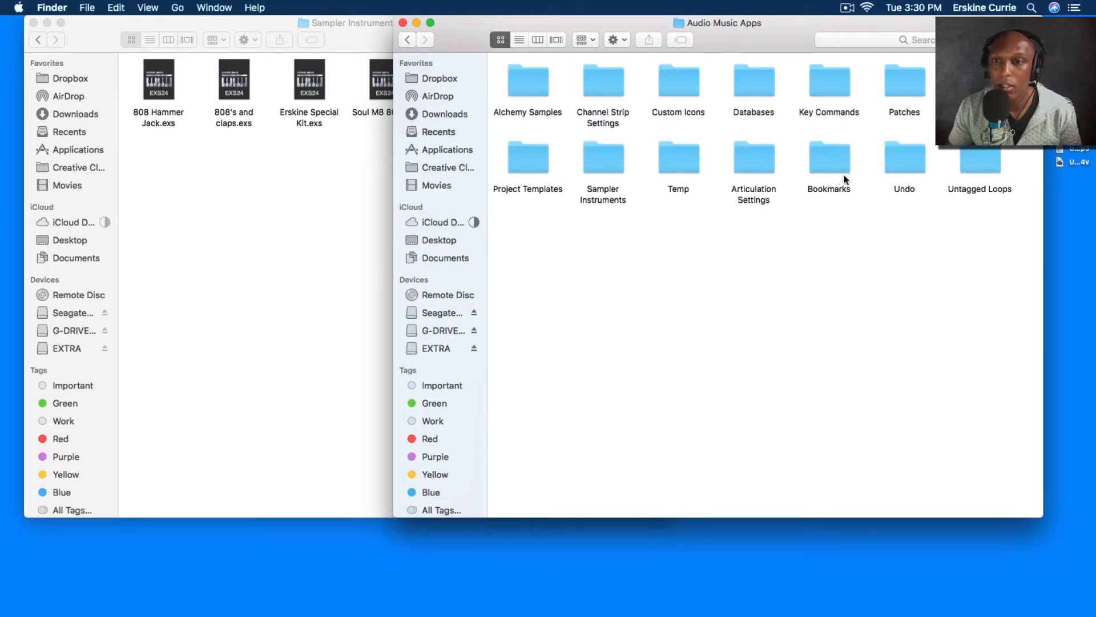
pyautogui.doubleClick(604, 160)
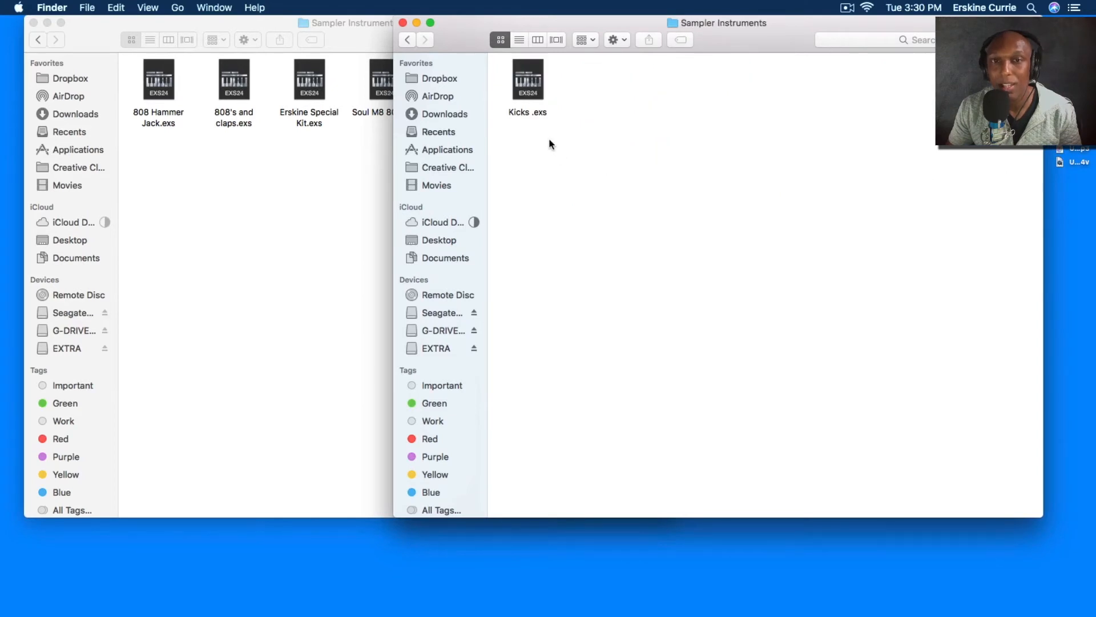
# Step: Move Kicks .exs into the Sampler Instruments folder with the 808 instruments and clean up its icons by name
pyautogui.moveTo(540, 97); pyautogui.dragTo(314, 169)
pyautogui.rightClick(349, 150)
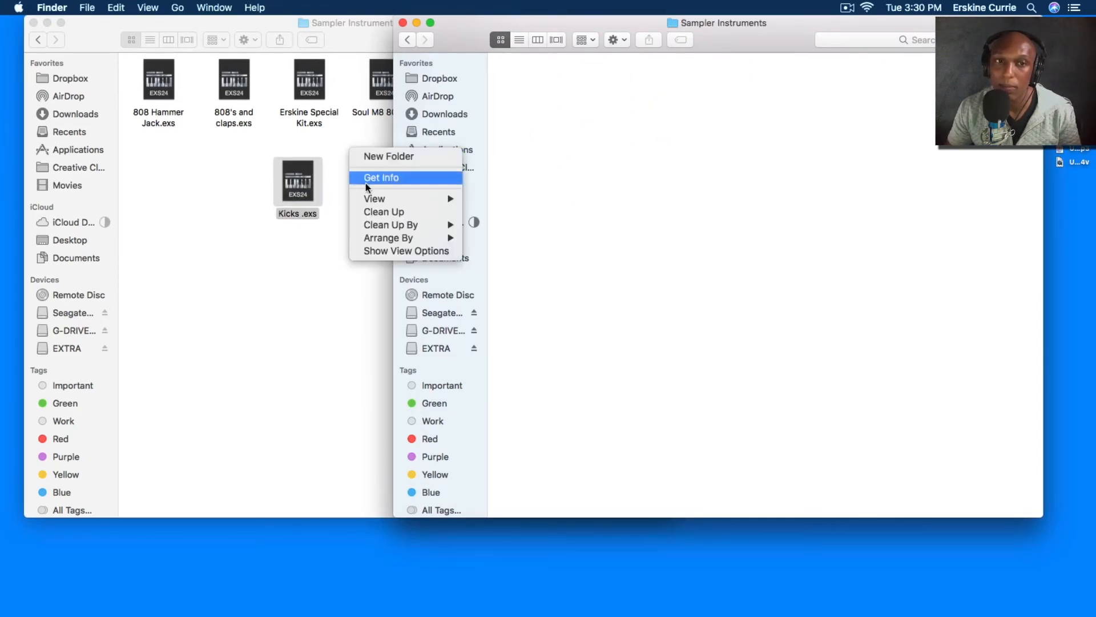
pyautogui.moveTo(415, 234)
pyautogui.click(474, 224)
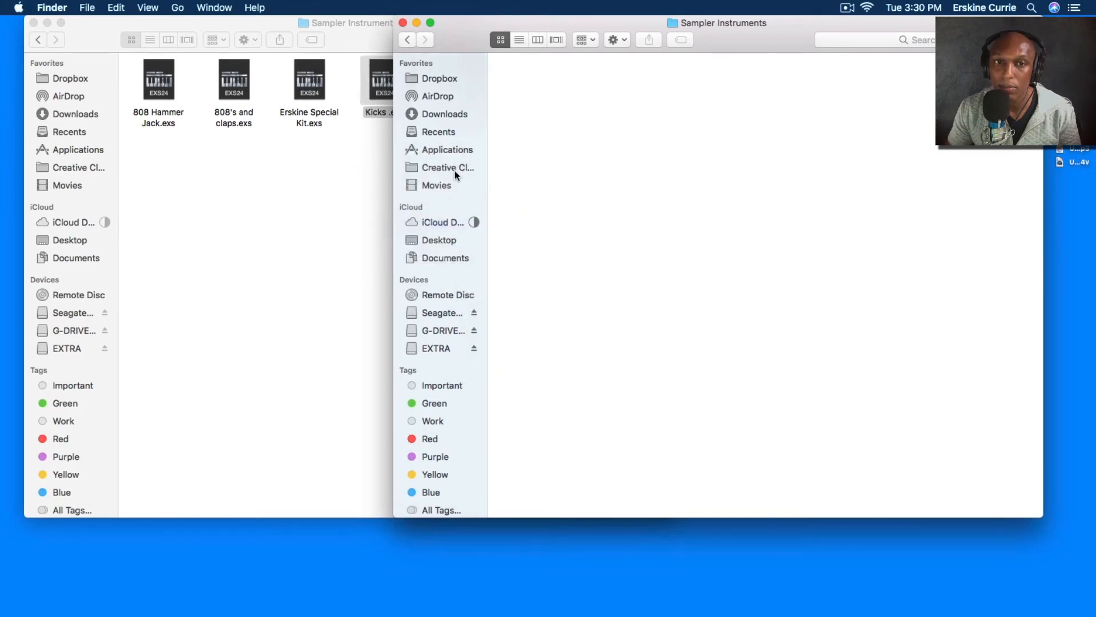
# Step: Close both Sampler Instruments windows in Finder
pyautogui.click(402, 22)
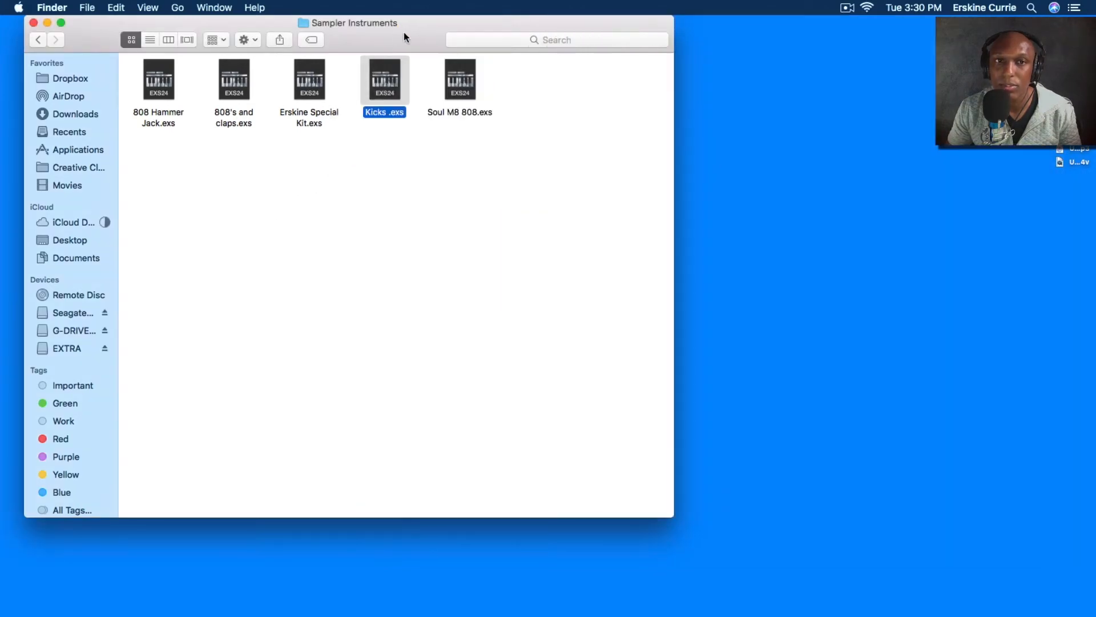
pyautogui.moveTo(404, 32); pyautogui.dragTo(573, 30)
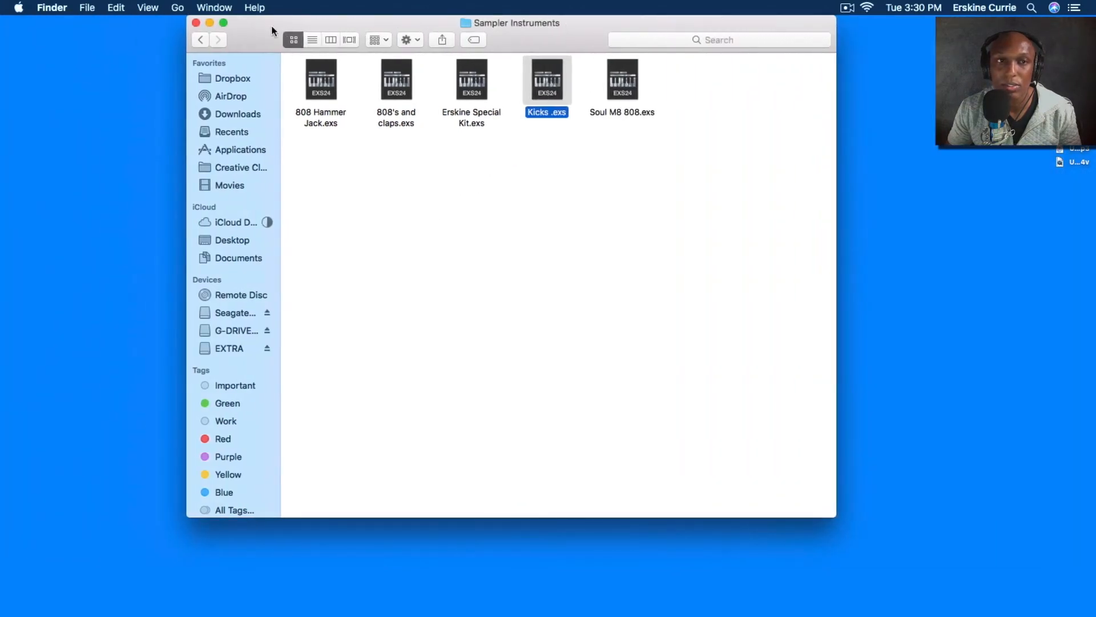
pyautogui.click(195, 23)
# Step: Switch to Logic Pro X, dismiss the missing Serum plug-in alert and close the Cymatics - 50k Logic Project File
pyautogui.moveTo(374, 615)
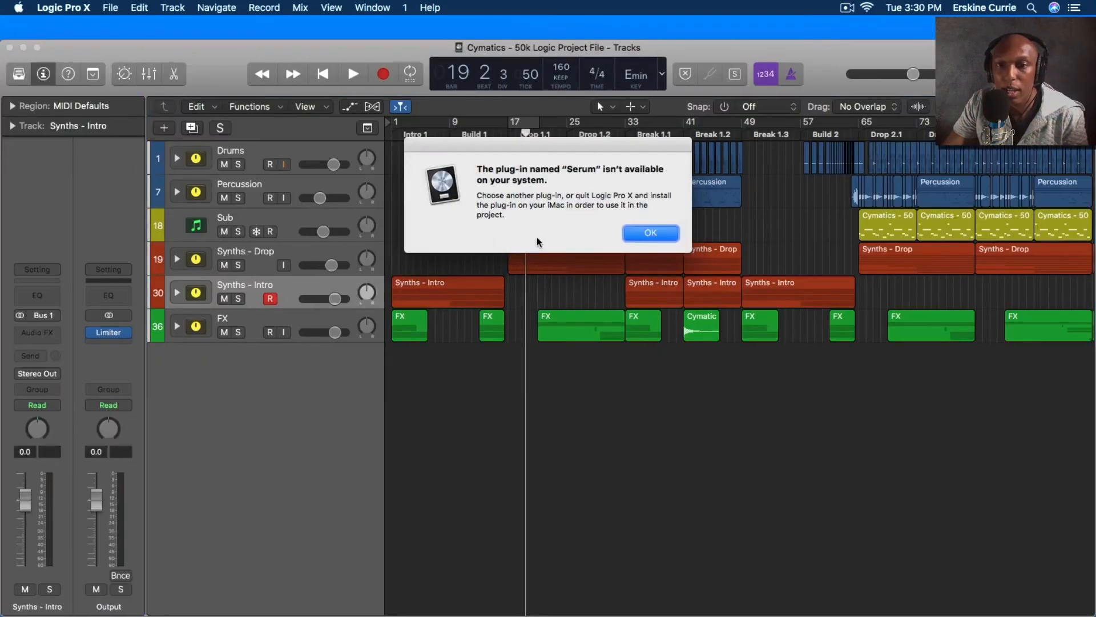
pyautogui.click(651, 232)
pyautogui.moveTo(68, 52); pyautogui.dragTo(83, 30)
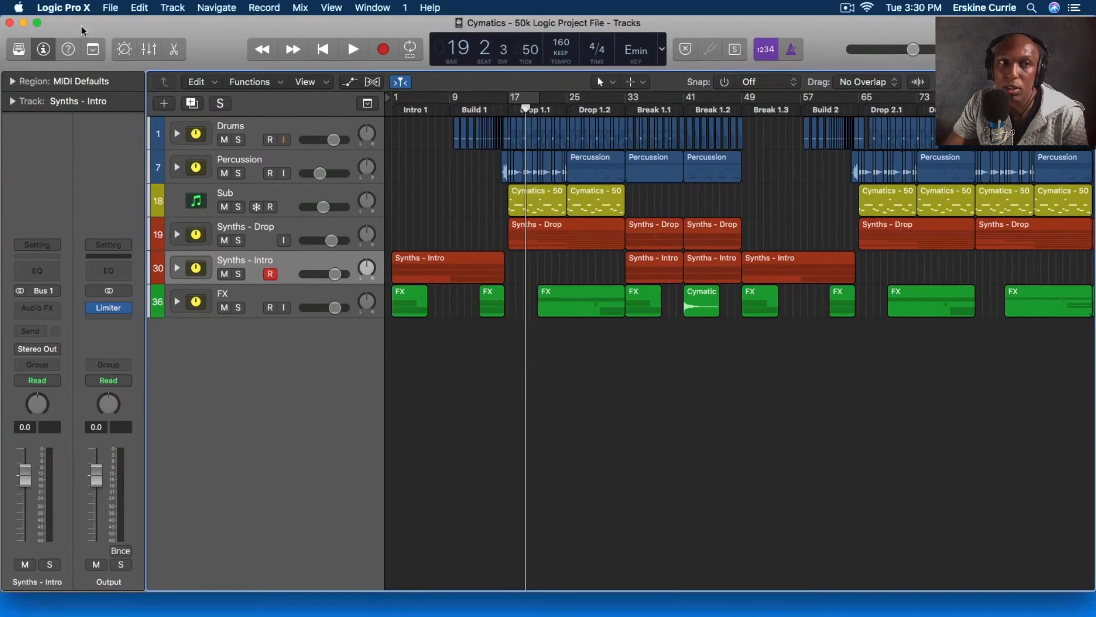
pyautogui.click(10, 22)
# Step: Create a new project with one software instrument track using an Empty Channel Strip
pyautogui.click(111, 7)
pyautogui.click(424, 187)
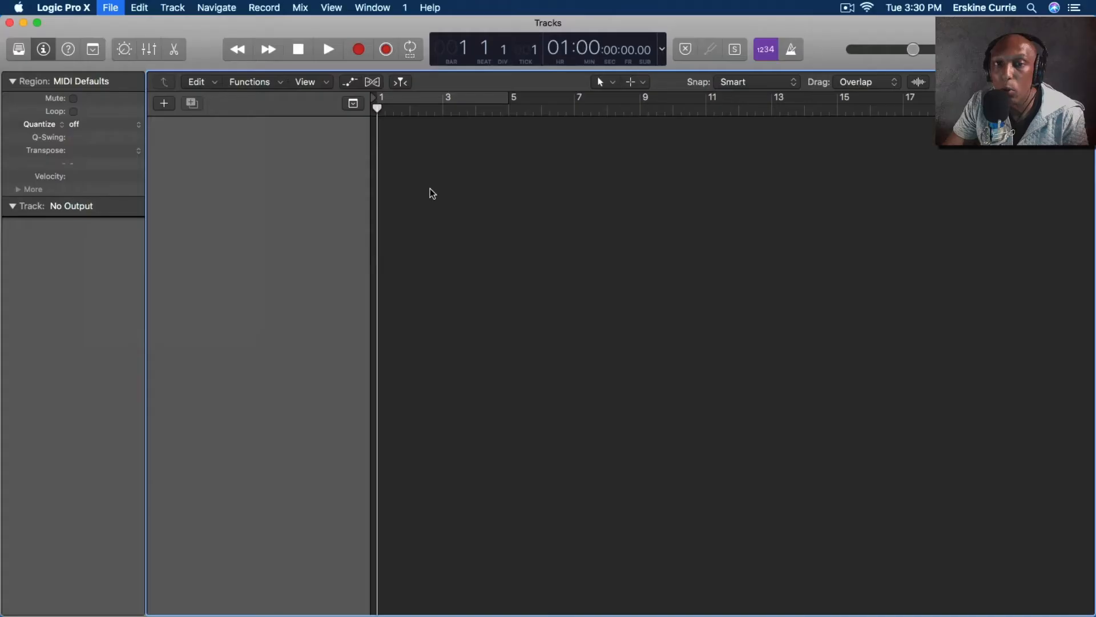
pyautogui.click(708, 243)
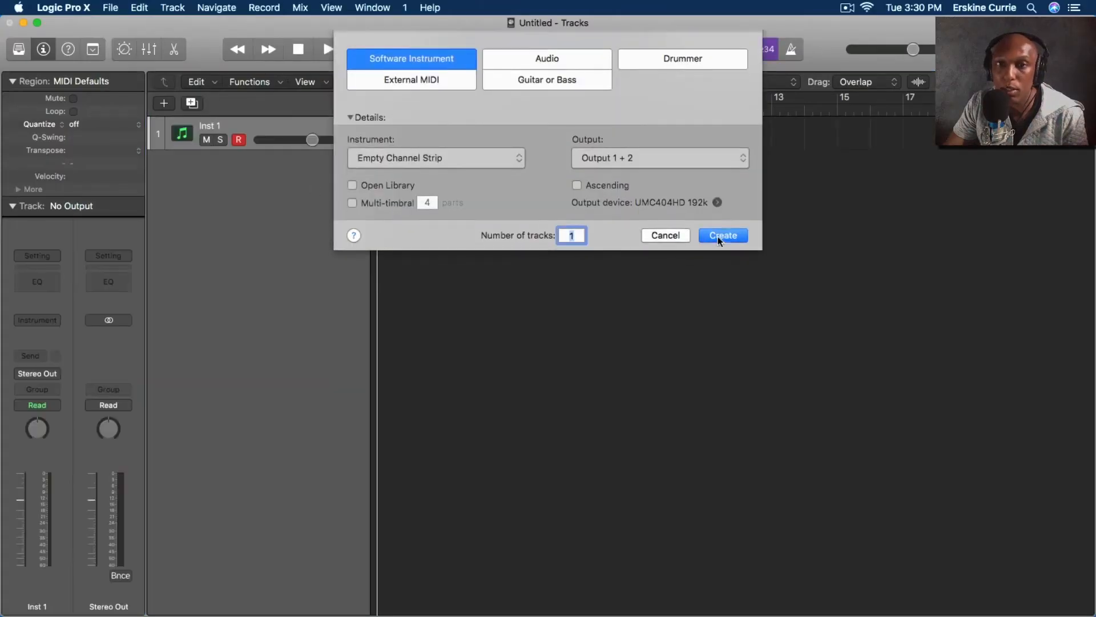
# Step: Collapse the Inst 1 track parameters and insert the EXS24 sampler as the track's instrument
pyautogui.click(12, 206)
pyautogui.click(12, 207)
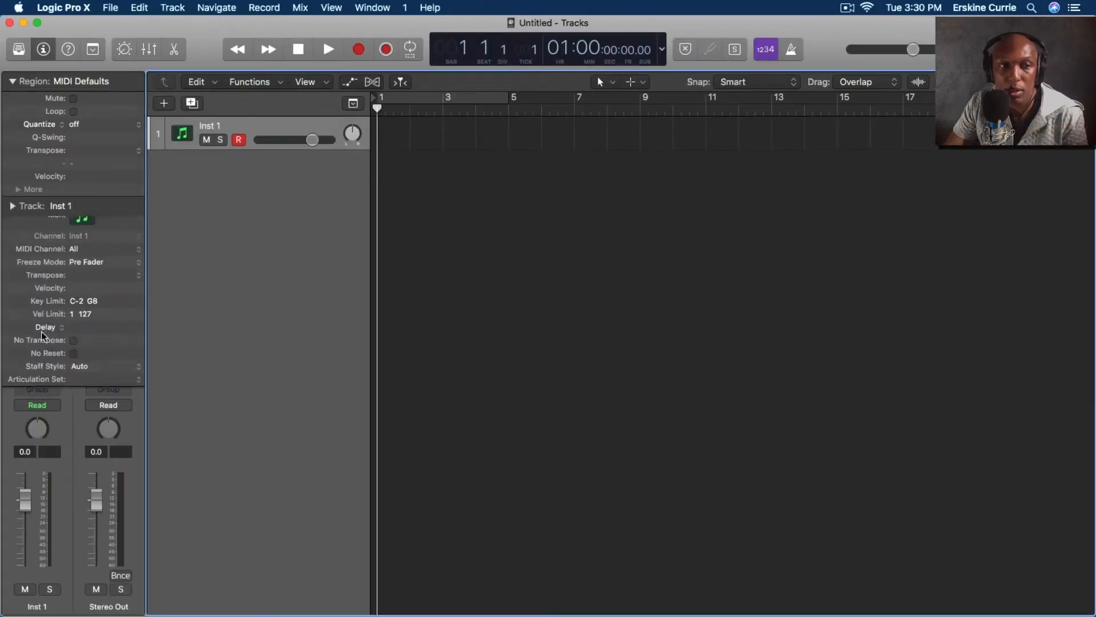
pyautogui.click(13, 206)
pyautogui.click(33, 321)
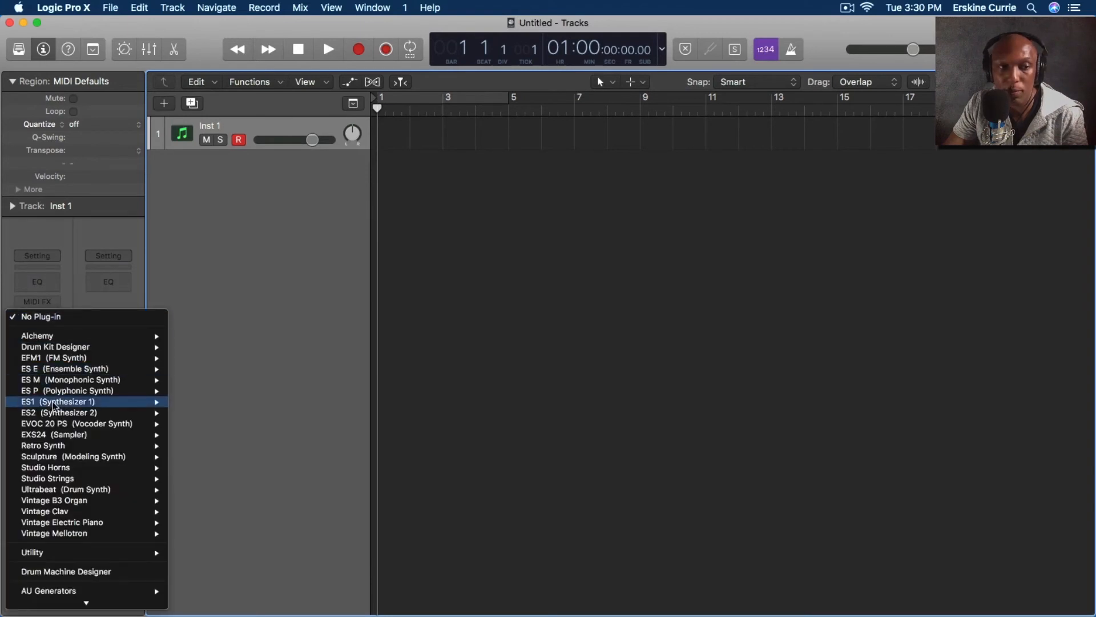
pyautogui.click(194, 435)
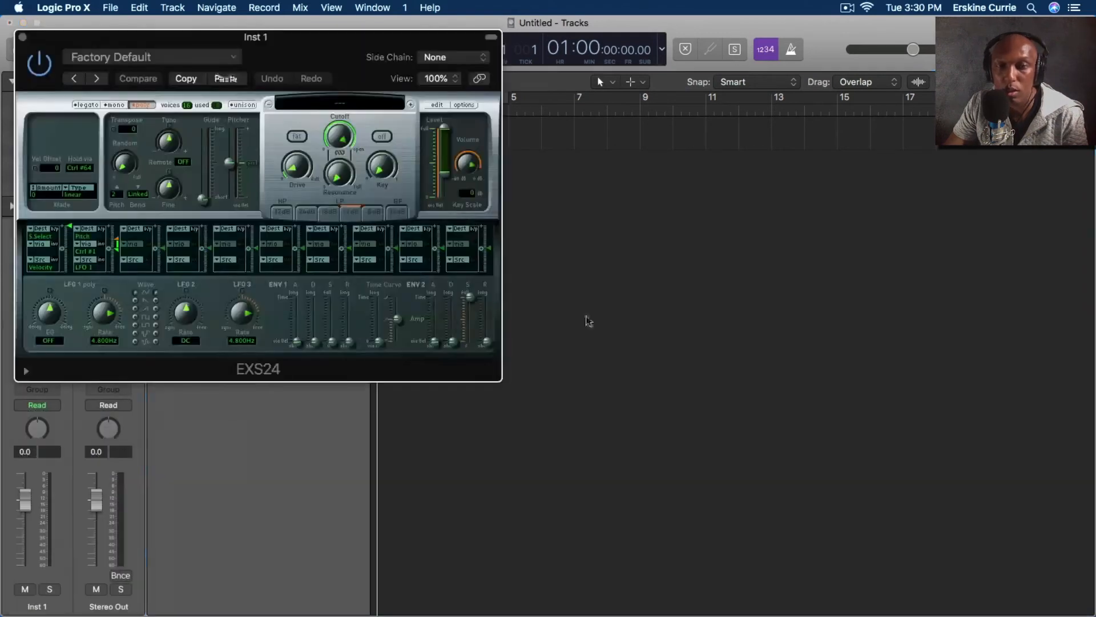
# Step: Load the Kicks instrument from the Sampler Instruments category into the EXS24
pyautogui.click(347, 105)
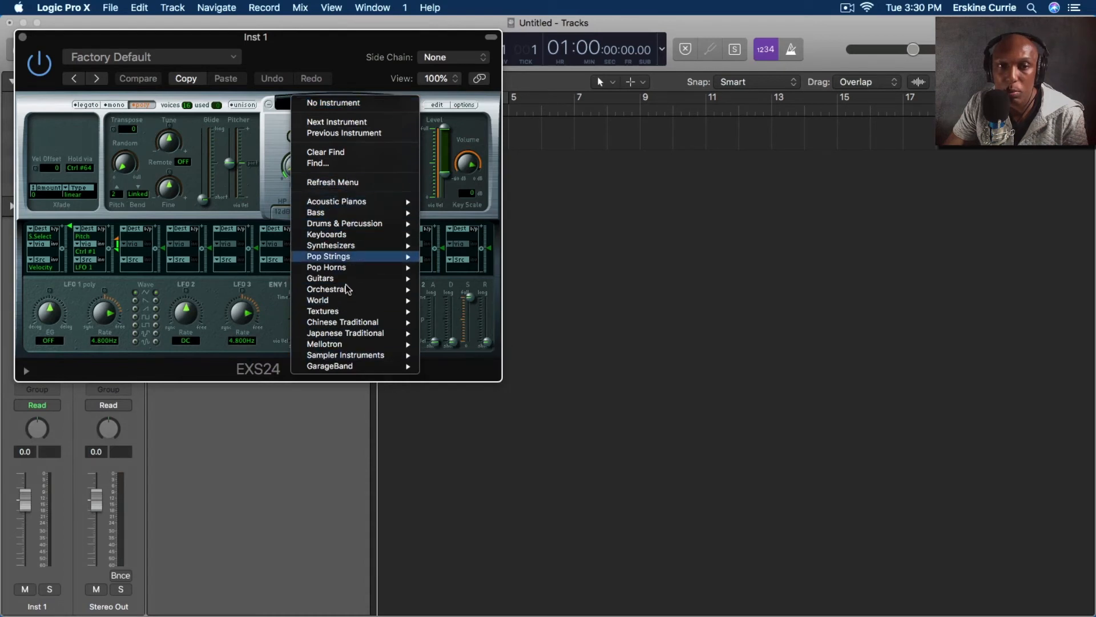
pyautogui.moveTo(346, 357)
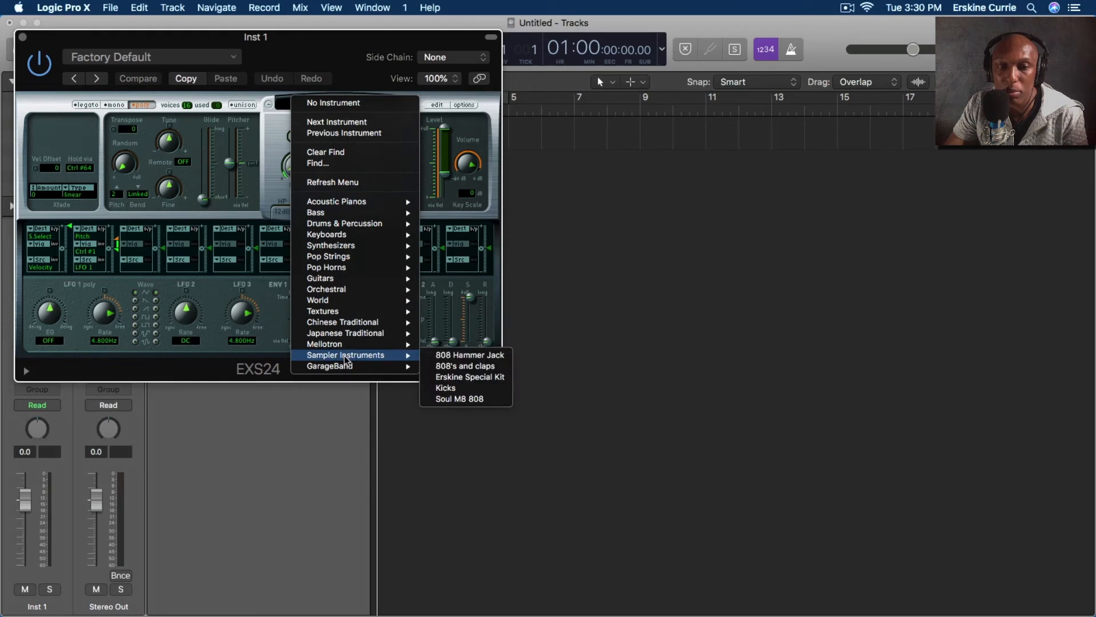
pyautogui.click(467, 389)
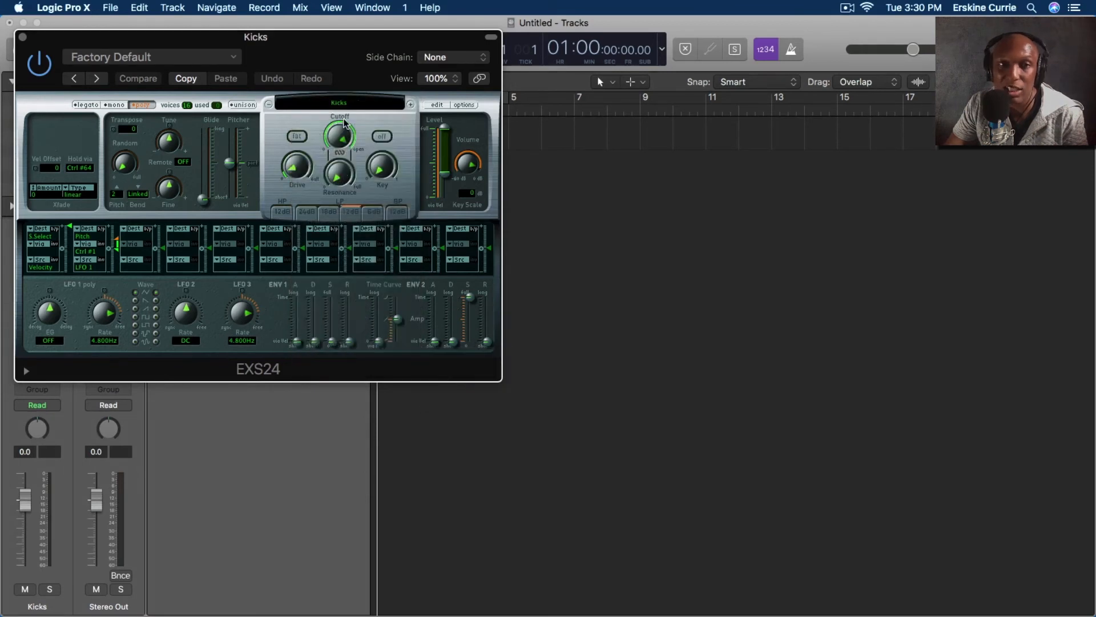